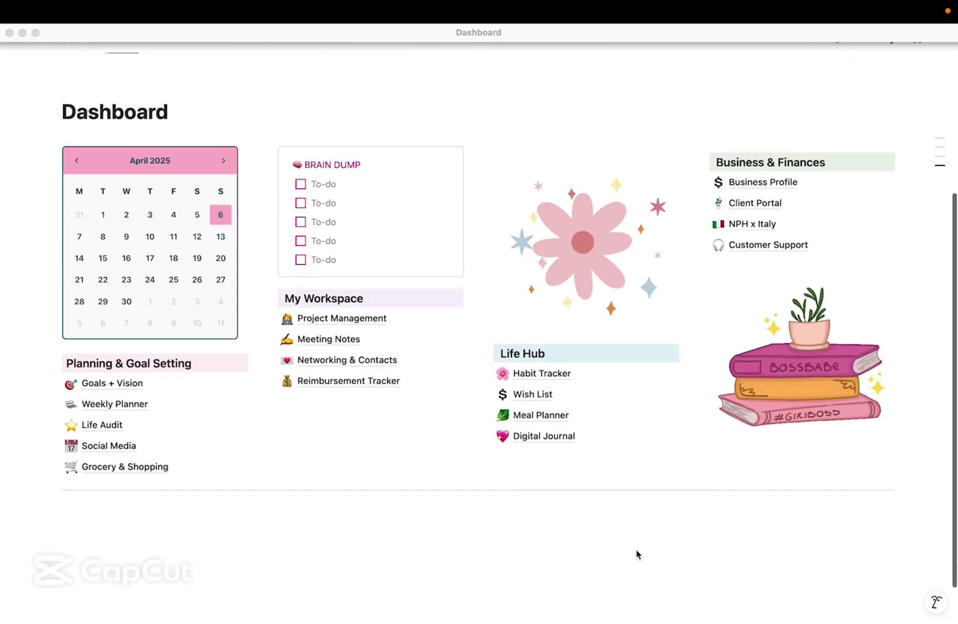
Open the Social Media page from the Dashboard and scroll through its channel cards
click(123, 445)
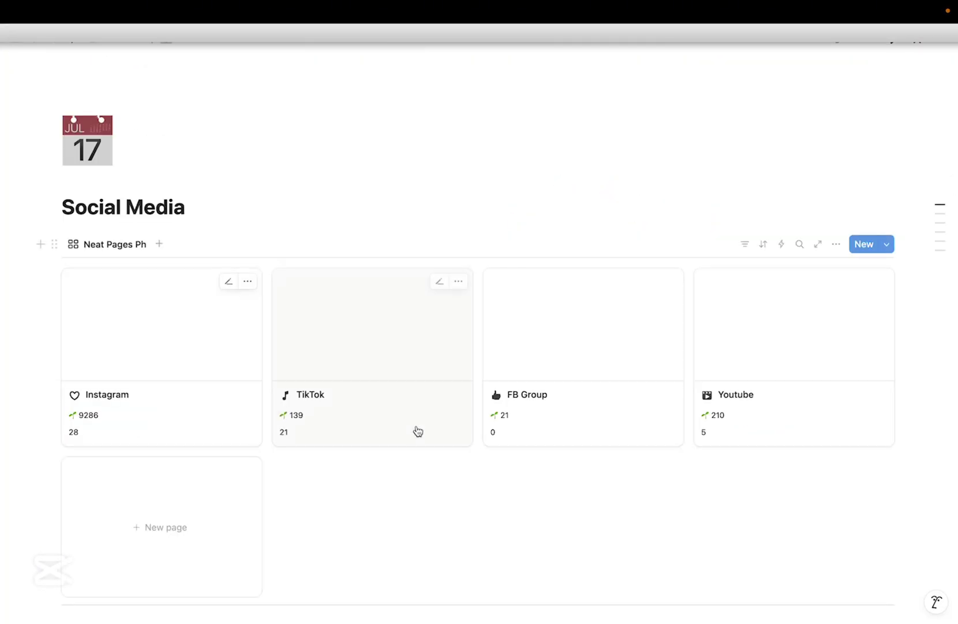
scroll(415, 430, down, 5)
scroll(416, 425, down, 6)
scroll(400, 396, down, 6)
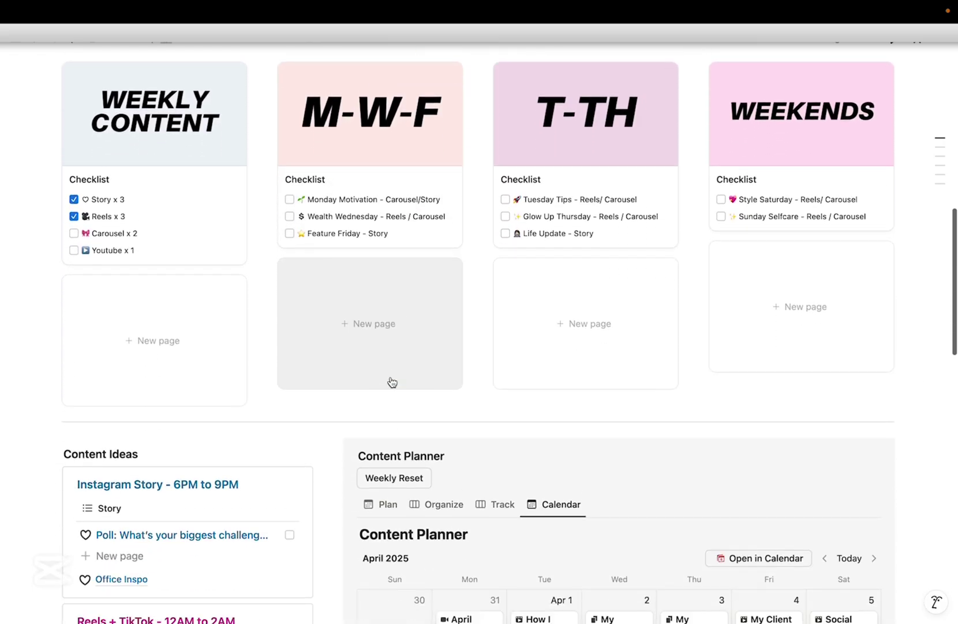
scroll(390, 378, down, 6)
scroll(390, 378, down, 9)
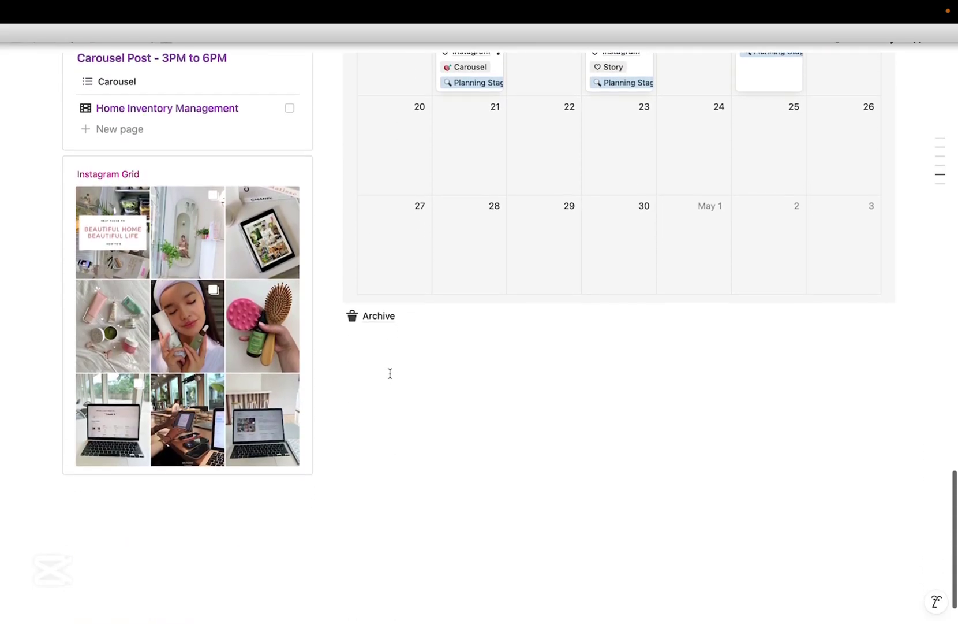
Return to the Dashboard, reopen Social Media and scroll down its page
click(71, 40)
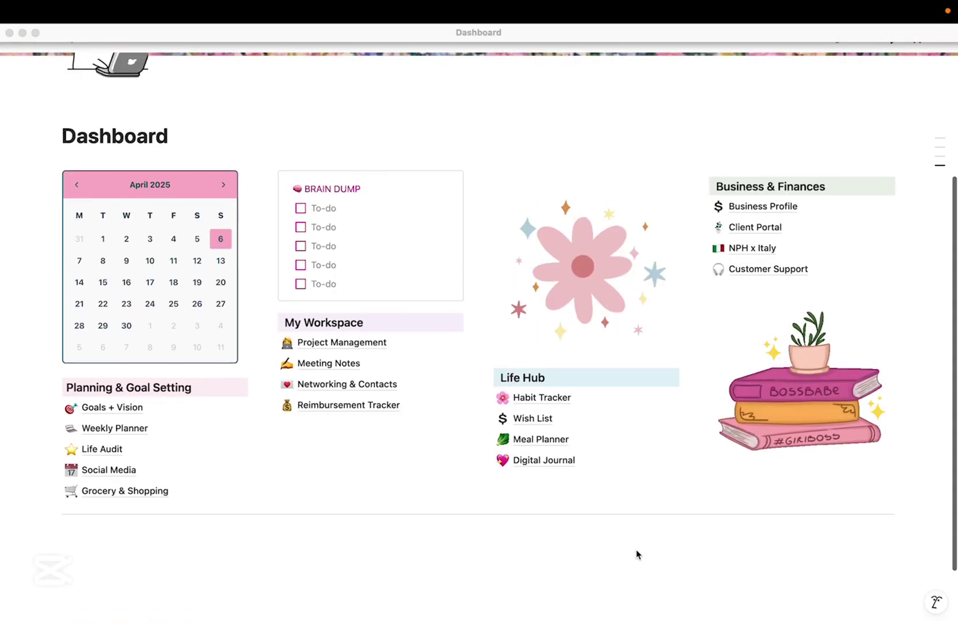
scroll(638, 553, down, 1)
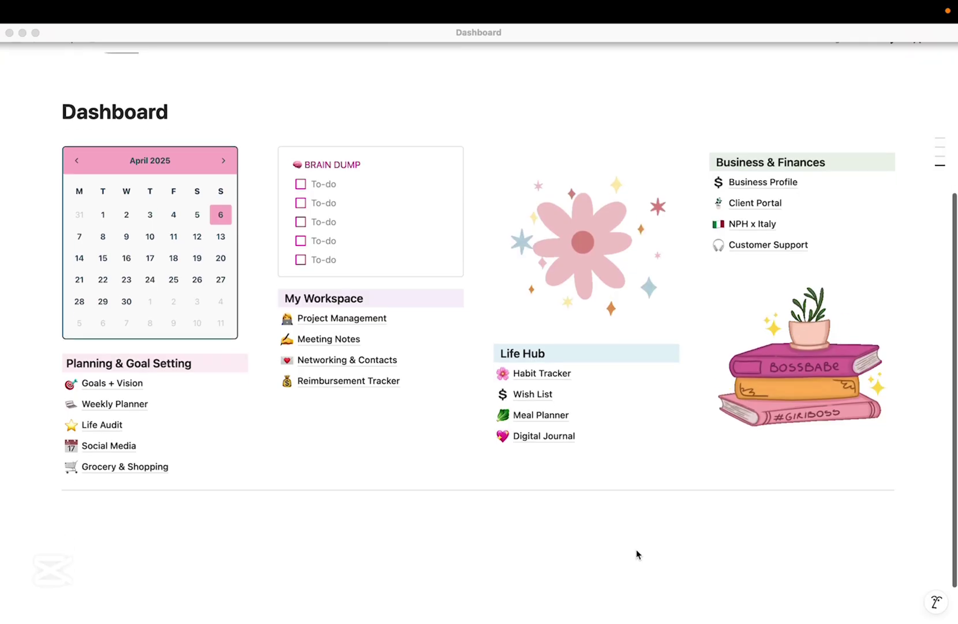
click(122, 445)
scroll(418, 430, down, 7)
scroll(418, 431, down, 6)
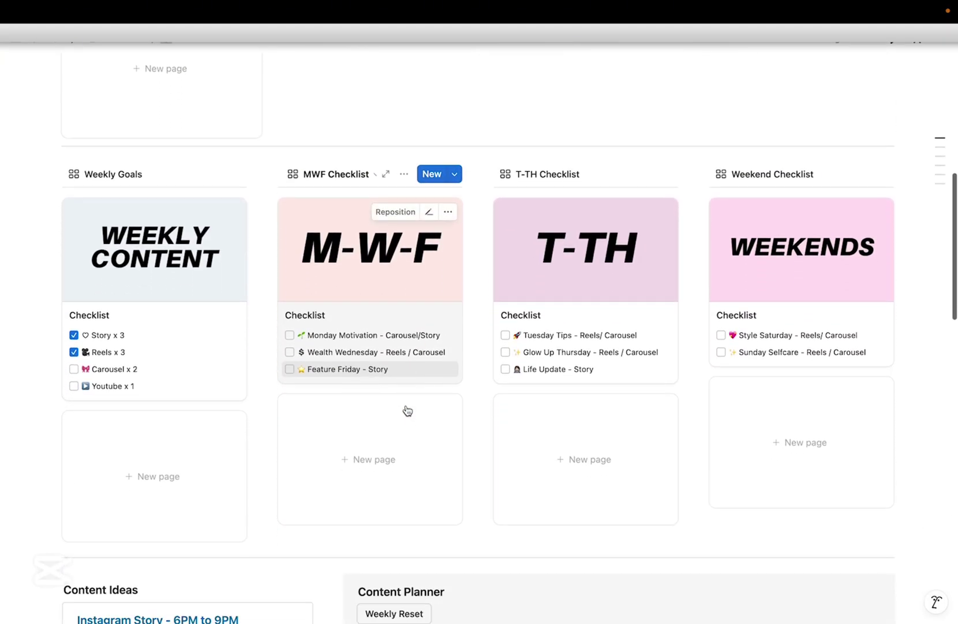
scroll(392, 378, down, 6)
scroll(390, 379, down, 7)
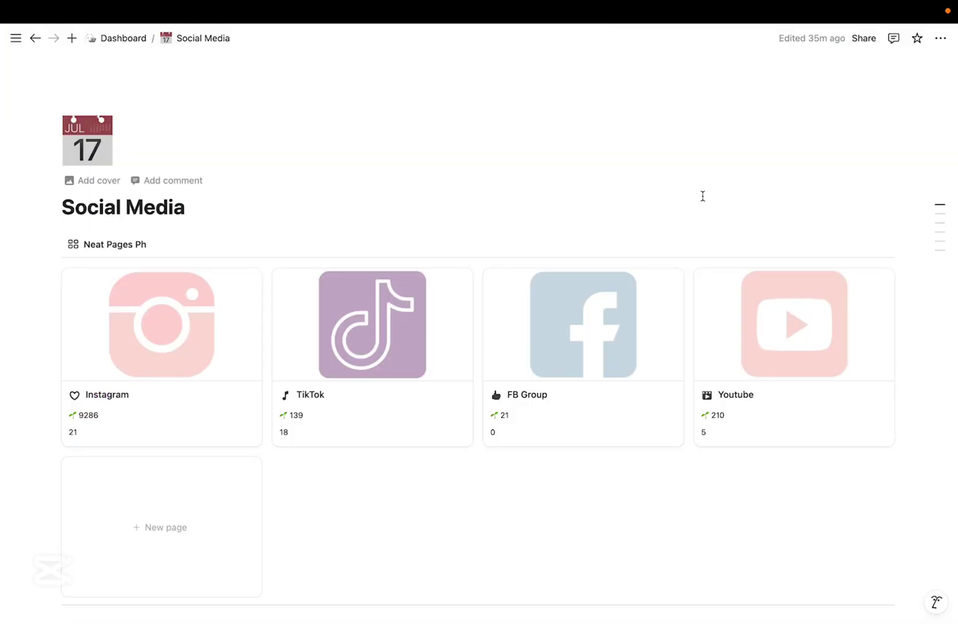
Scroll the Social Media page back up to the Instagram, TikTok, FB Group and Youtube cards
scroll(703, 196, down, 1)
scroll(704, 199, up, 1)
scroll(704, 199, down, 3)
scroll(702, 199, up, 2)
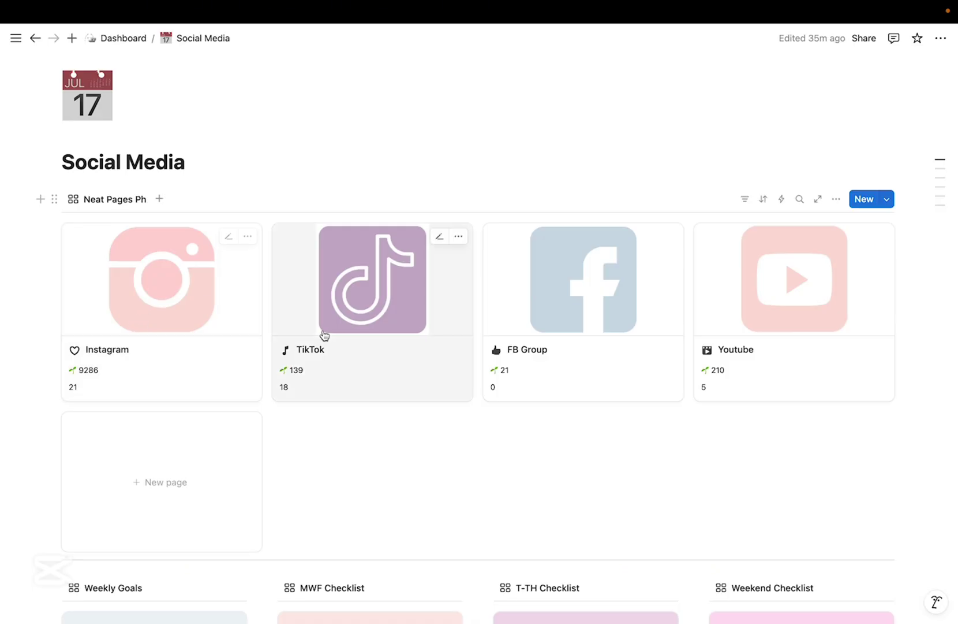
scroll(786, 322, up, 2)
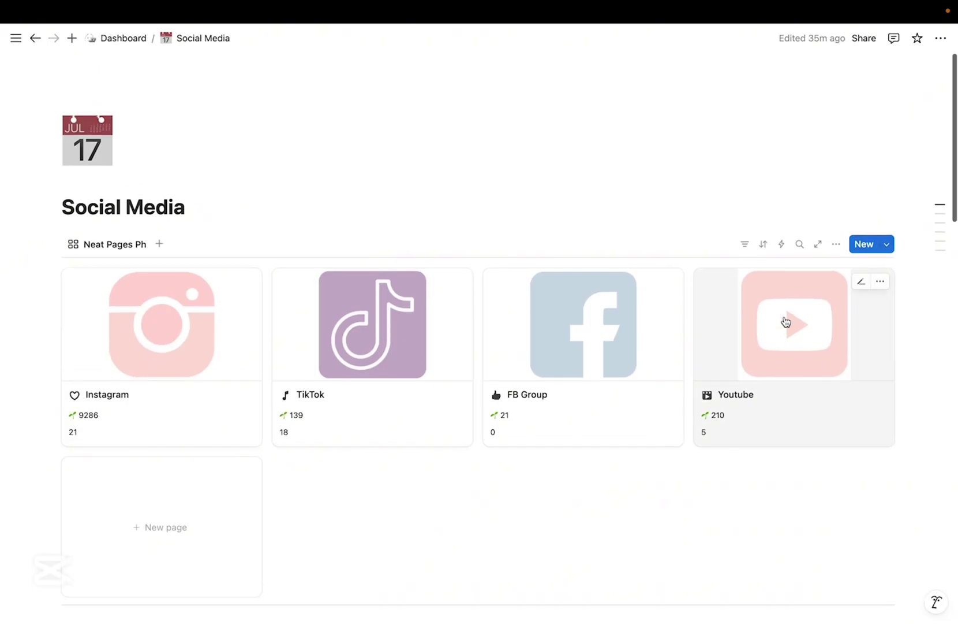
click(191, 380)
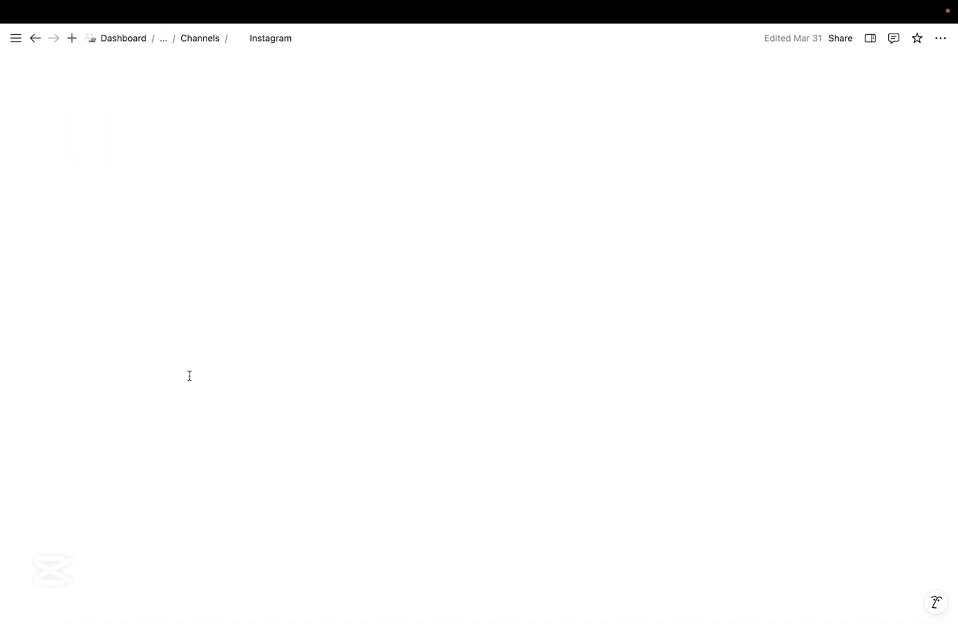
scroll(323, 405, down, 3)
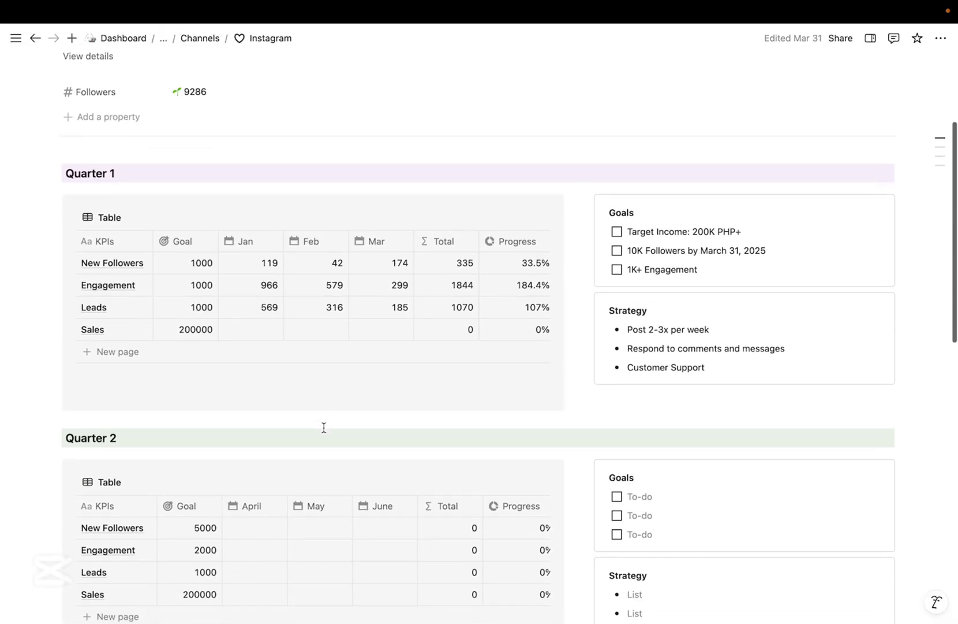
scroll(324, 428, down, 3)
scroll(324, 427, up, 3)
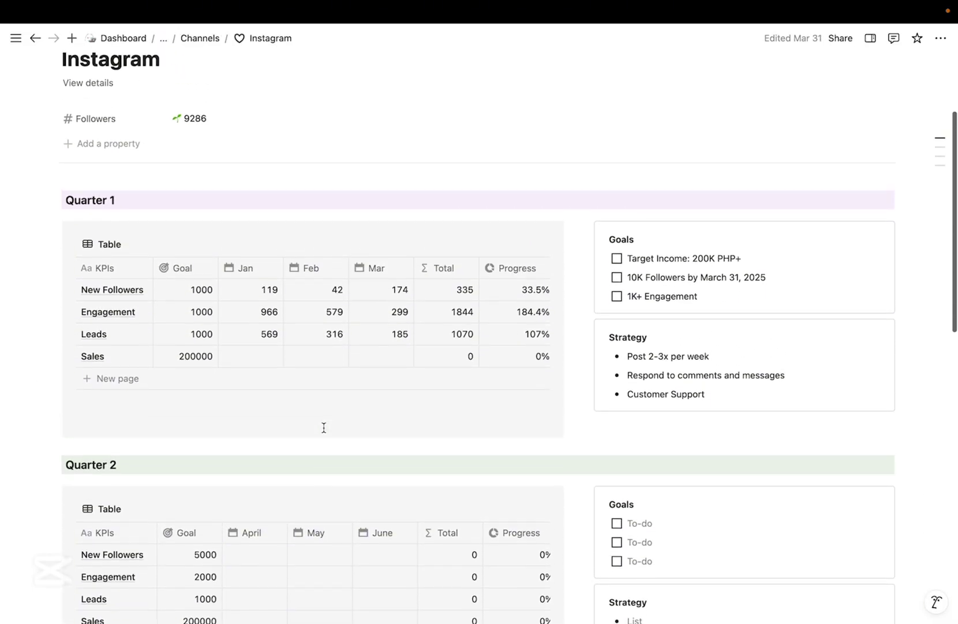
scroll(326, 430, up, 1)
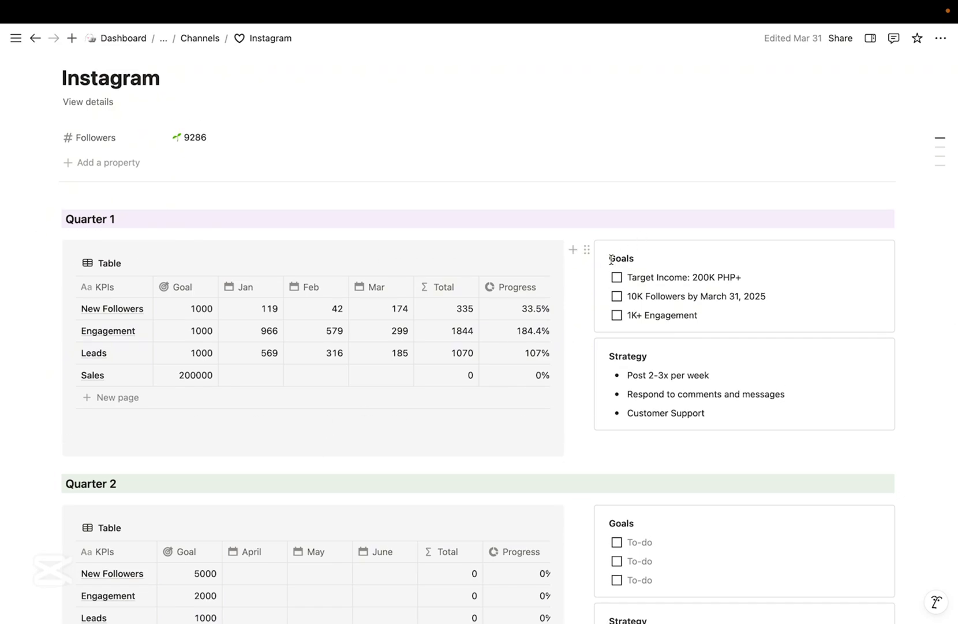
drag(657, 266, 729, 310)
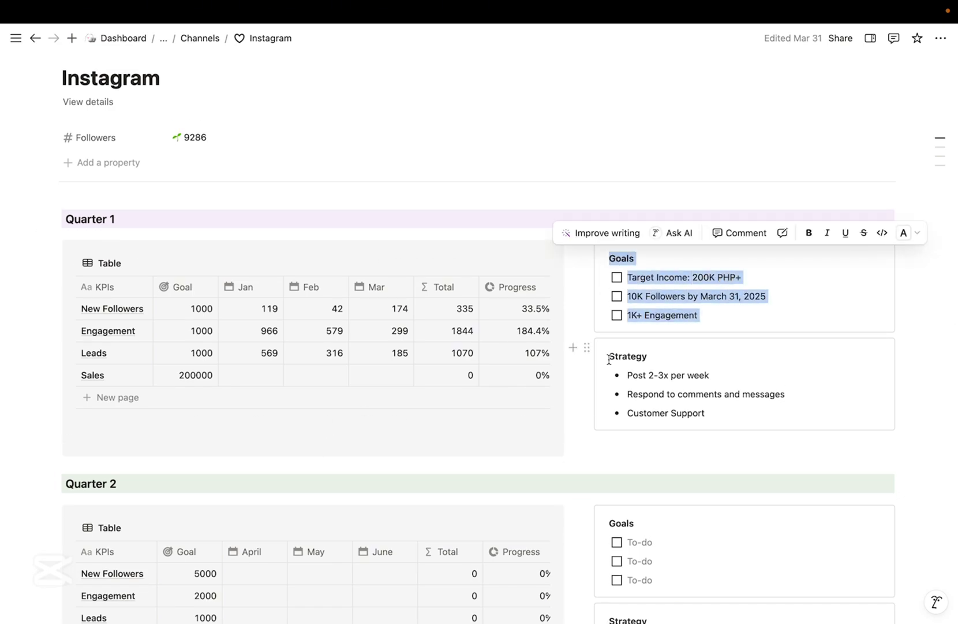
double_click(628, 355)
double_click(677, 375)
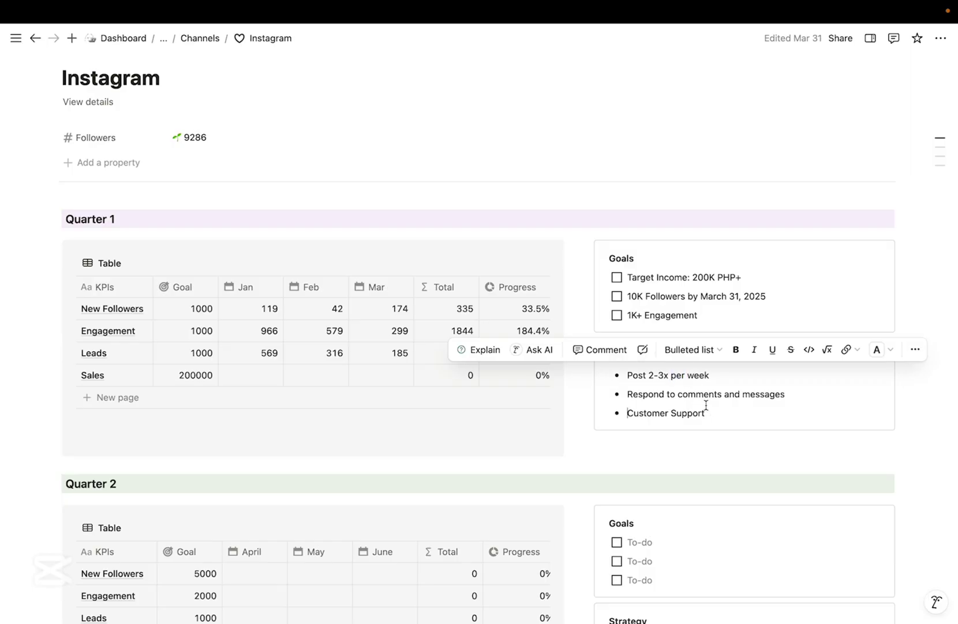
drag(628, 412, 706, 404)
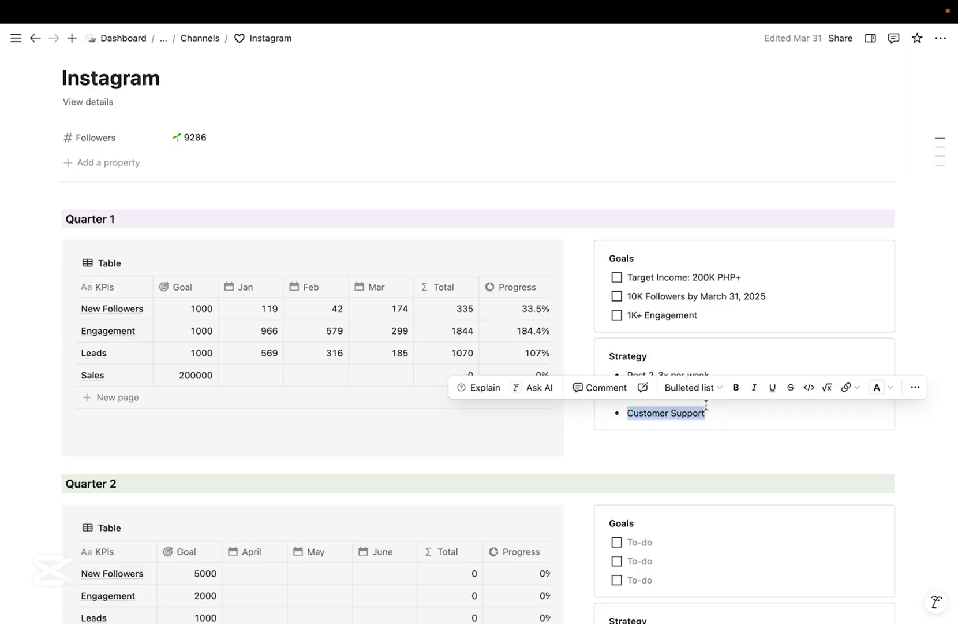
double_click(612, 355)
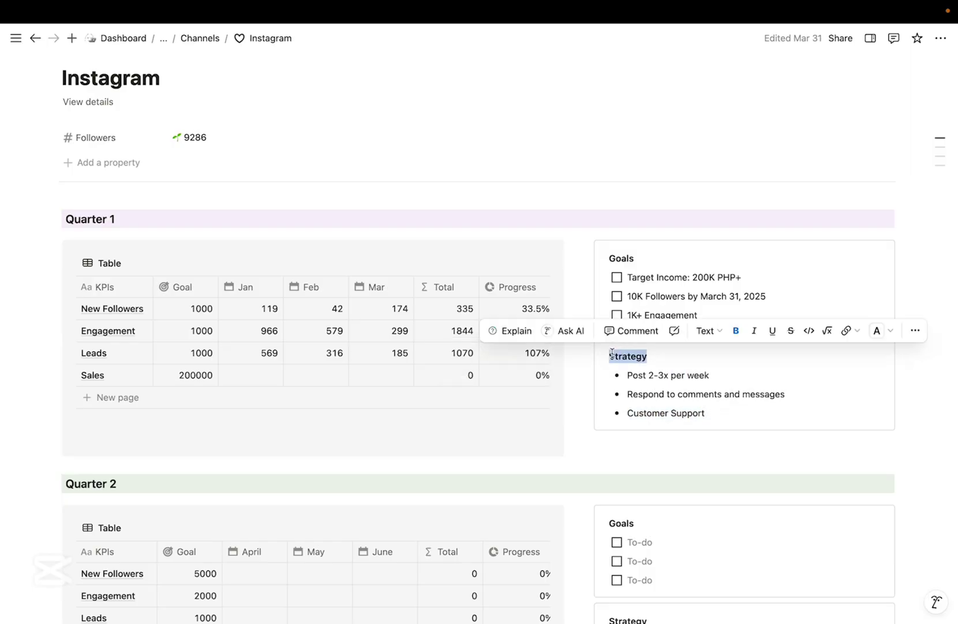
click(173, 267)
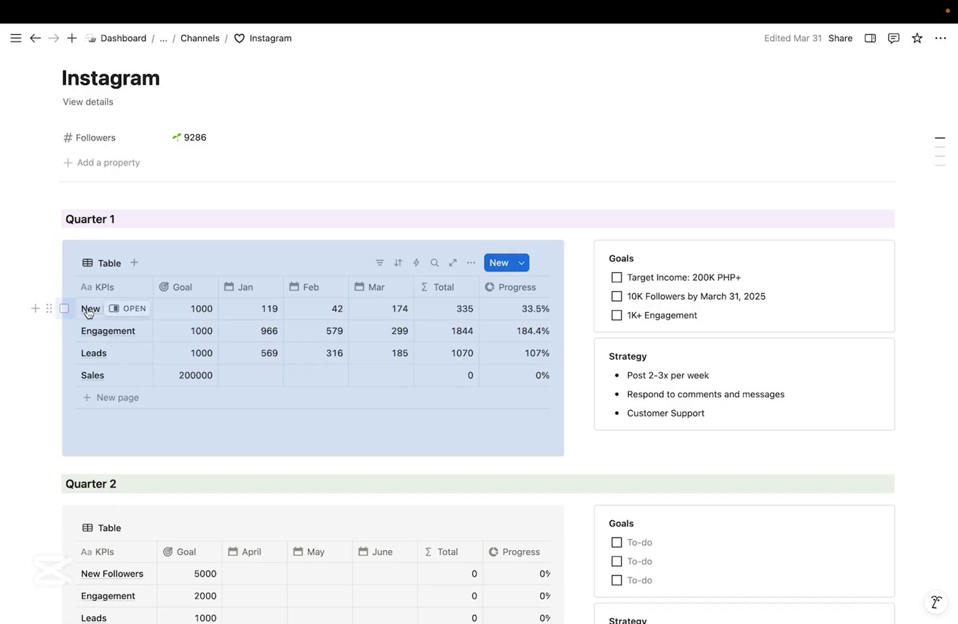
click(238, 249)
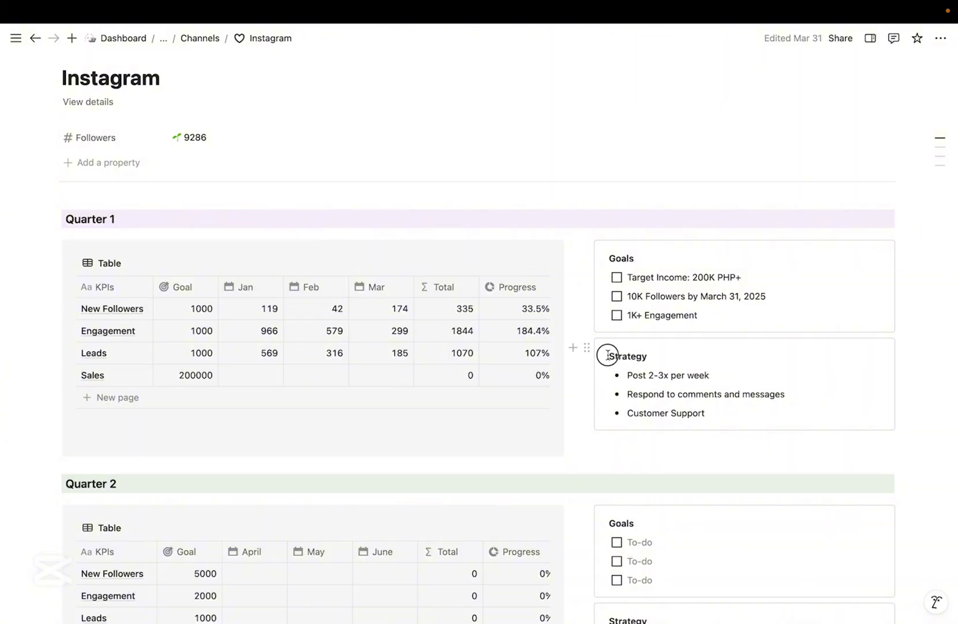
drag(607, 354, 655, 422)
scroll(237, 115, up, 2)
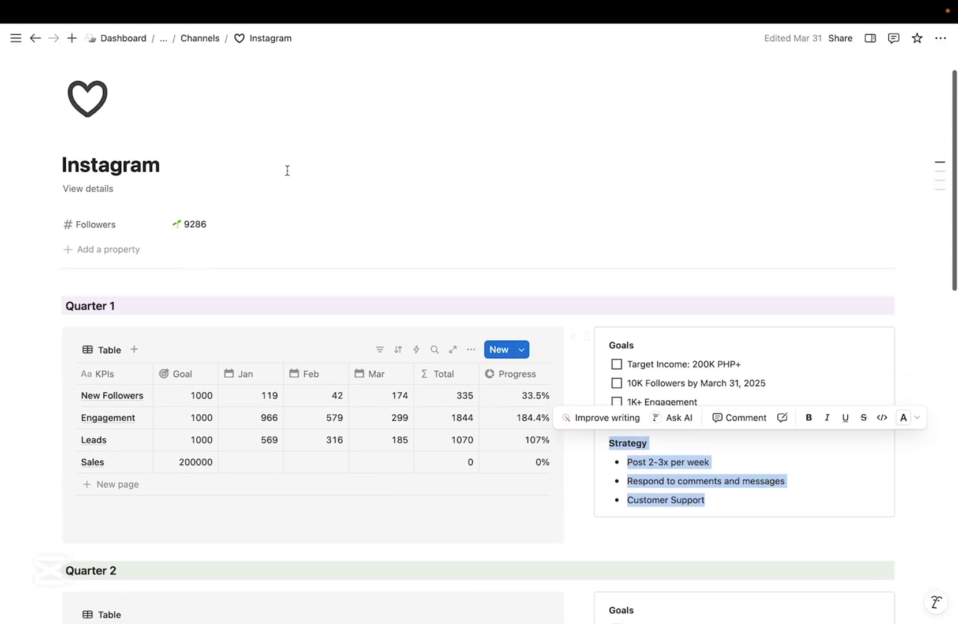
Return to Social Media via the breadcrumb and scroll down to the checklists and Content Planner
click(164, 38)
click(190, 63)
scroll(699, 248, down, 6)
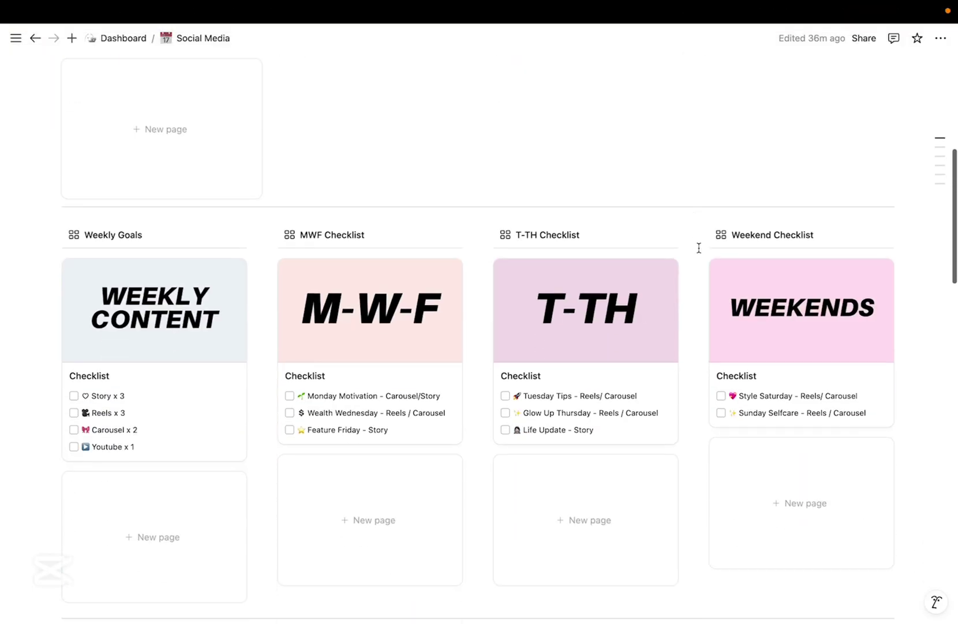
scroll(698, 249, down, 1)
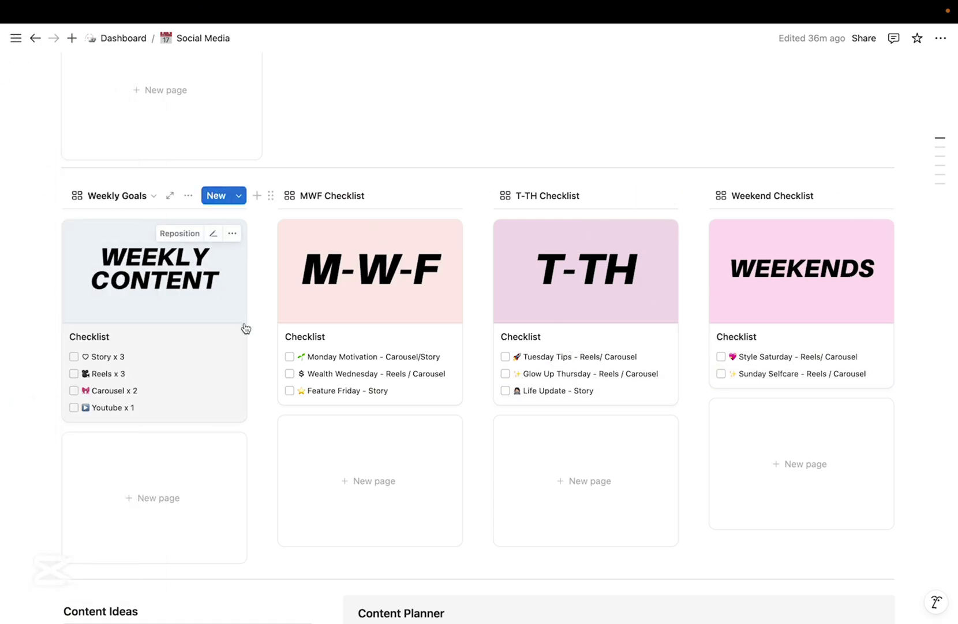
scroll(182, 388, down, 1)
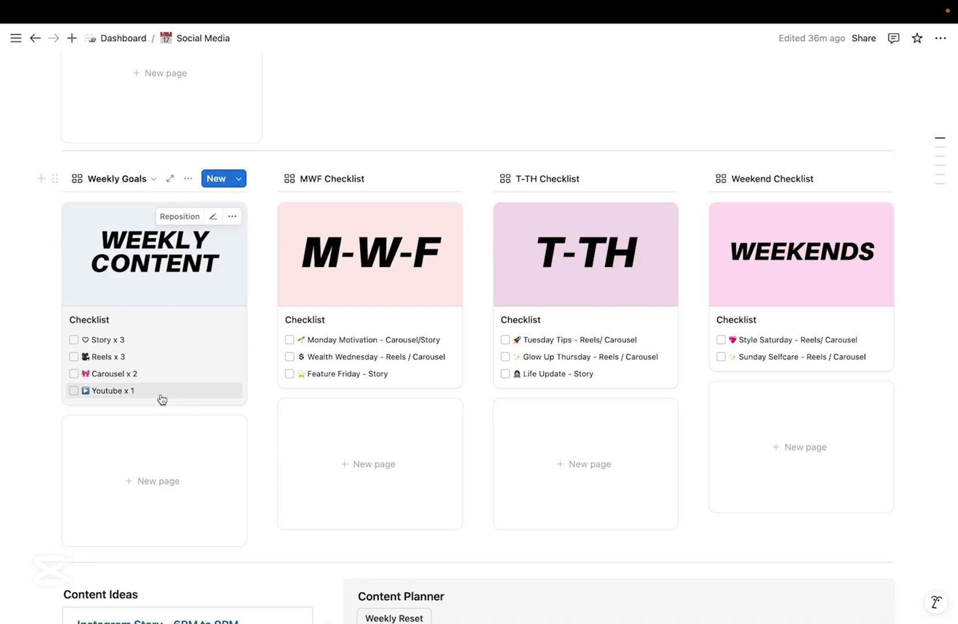
scroll(293, 437, down, 1)
Review the Instagram Story 6PM–9PM and Reels + TikTok 12AM–2AM lists and the Weekly Reset block
mouse_move(759, 20)
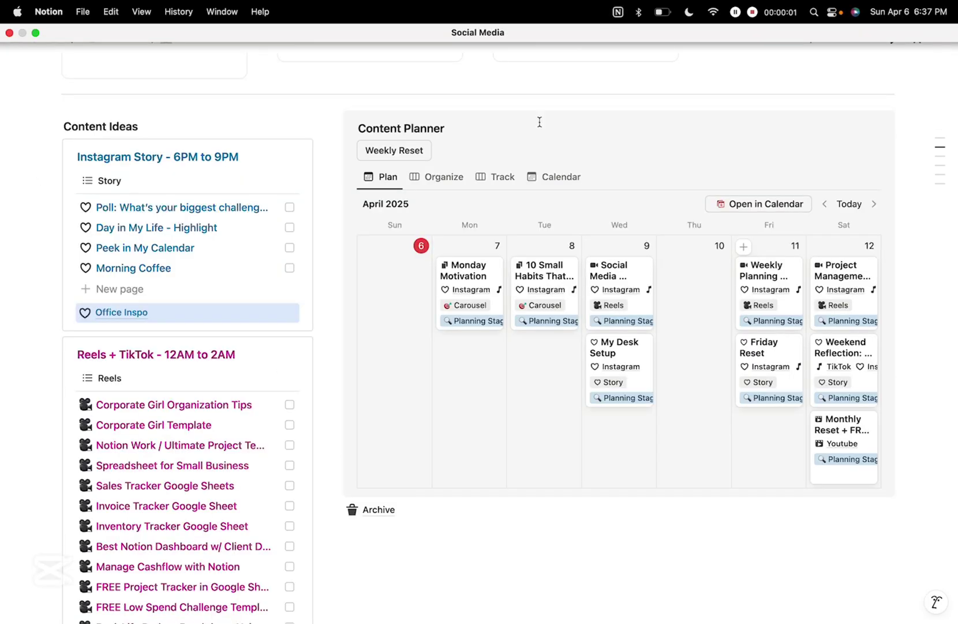
scroll(471, 258, up, 10)
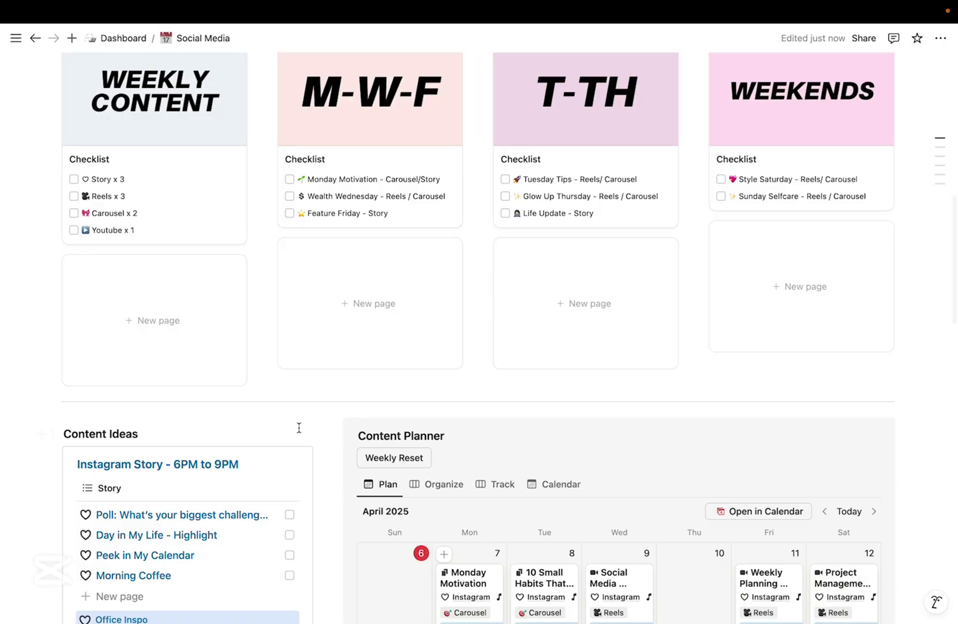
scroll(392, 443, down, 4)
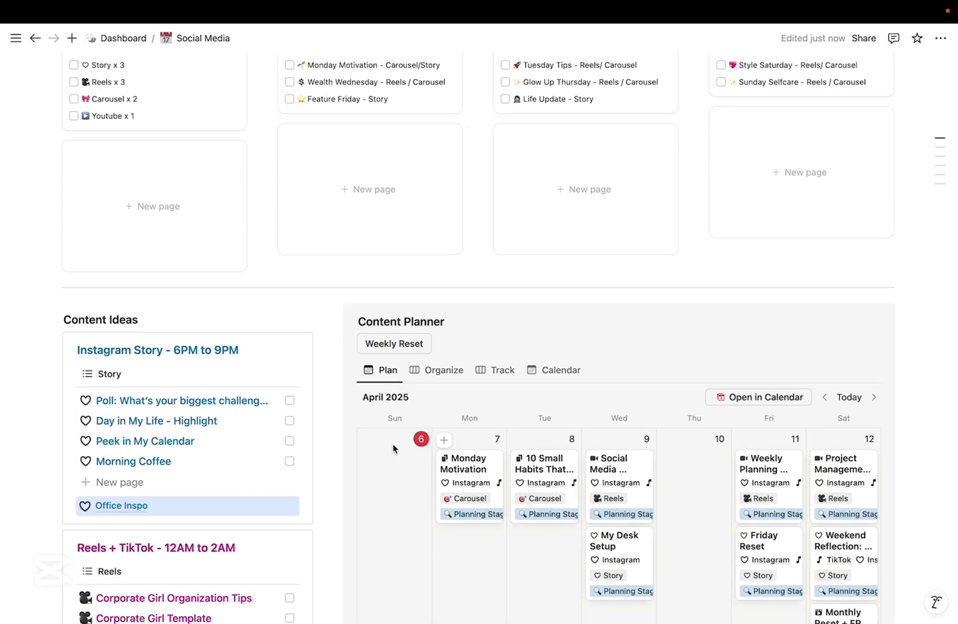
scroll(395, 447, down, 5)
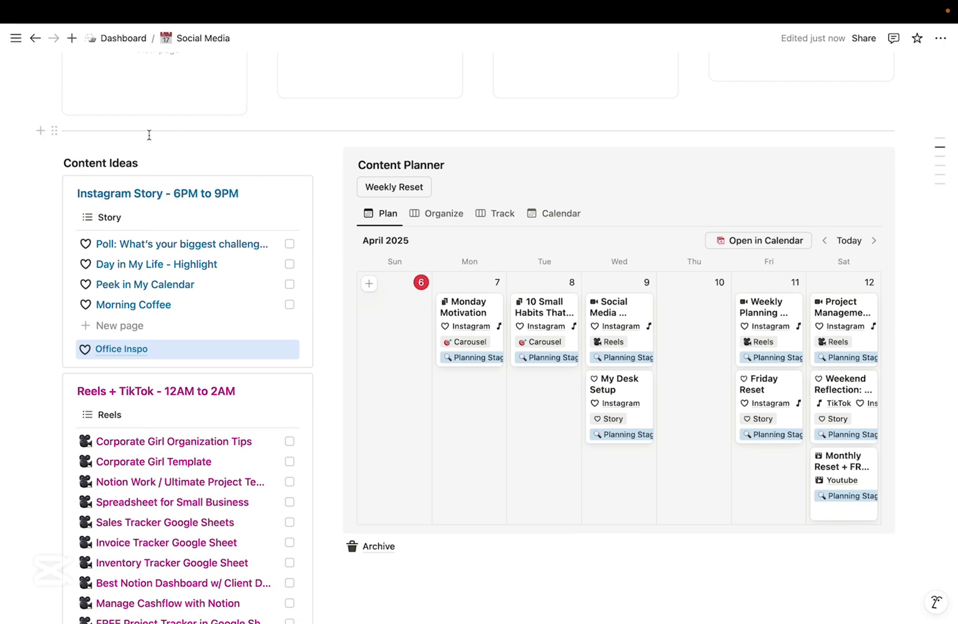
drag(76, 149, 199, 358)
scroll(199, 355, down, 2)
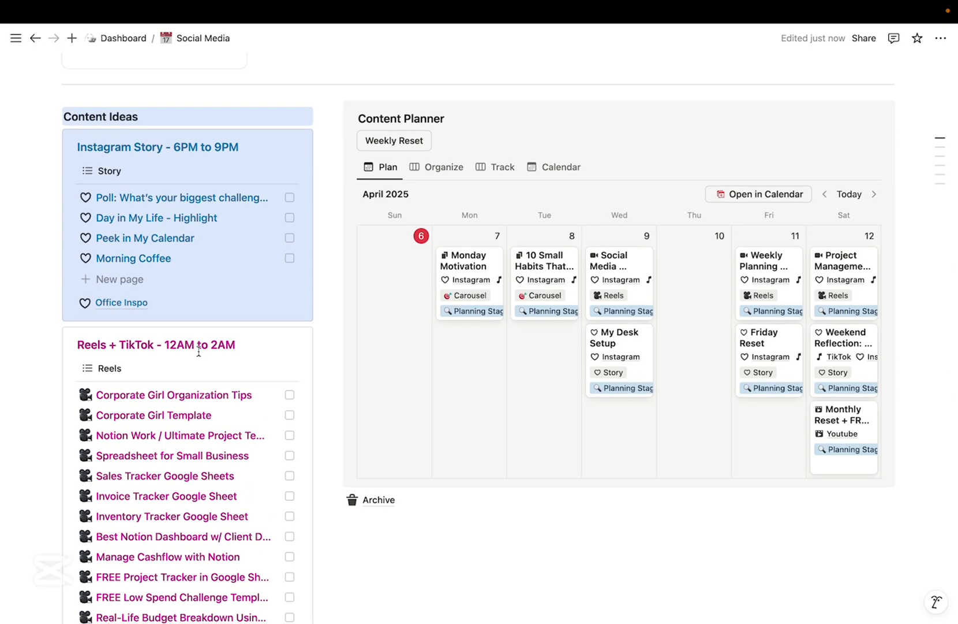
double_click(124, 148)
drag(124, 147, 253, 175)
scroll(235, 246, down, 7)
triple_click(180, 132)
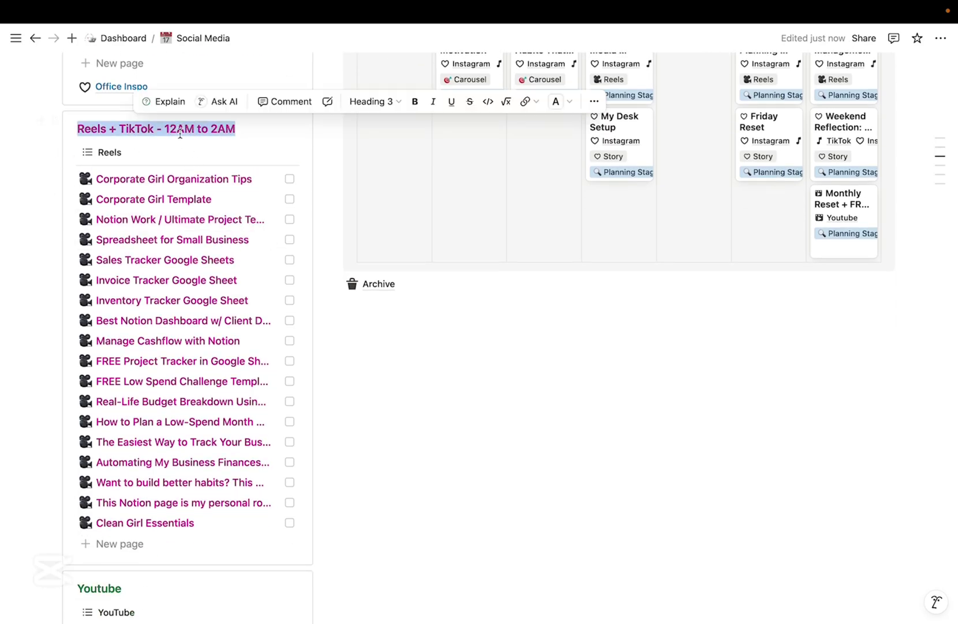
scroll(195, 346, down, 12)
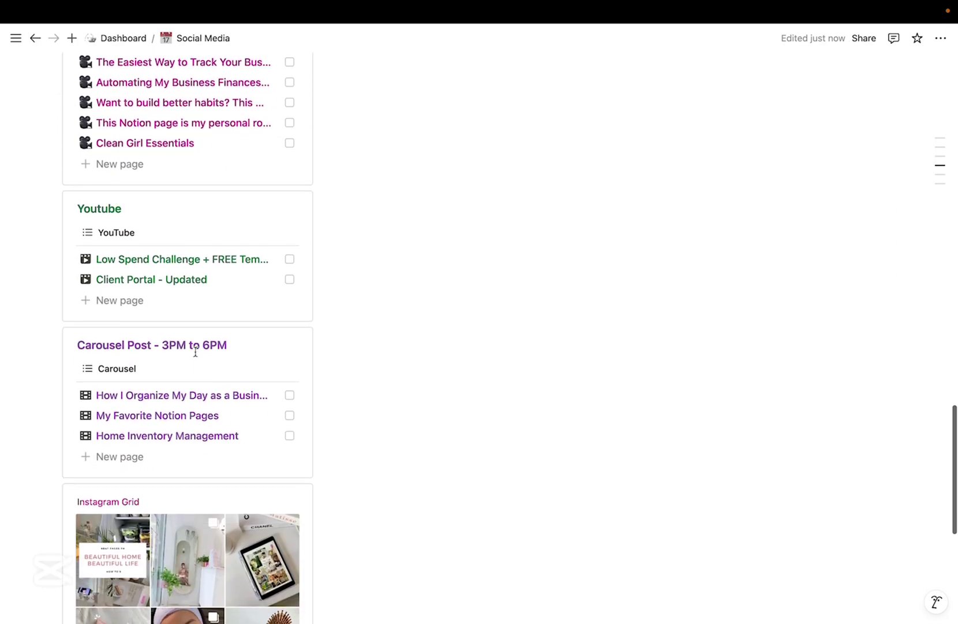
scroll(195, 351, up, 20)
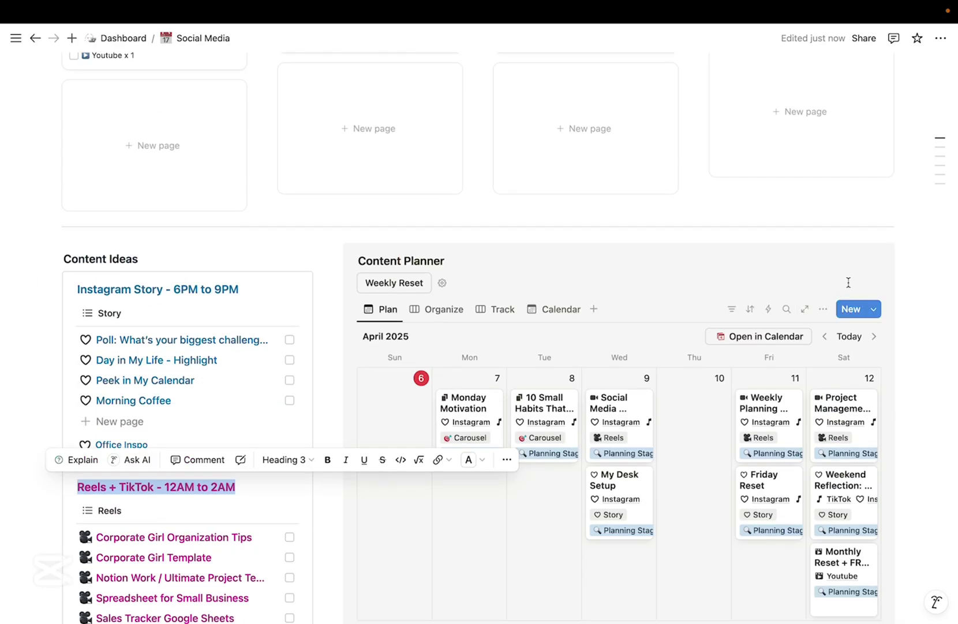
drag(798, 254, 768, 310)
Advance the Content Planner calendar to the empty April 13–19, 2025 week
click(875, 336)
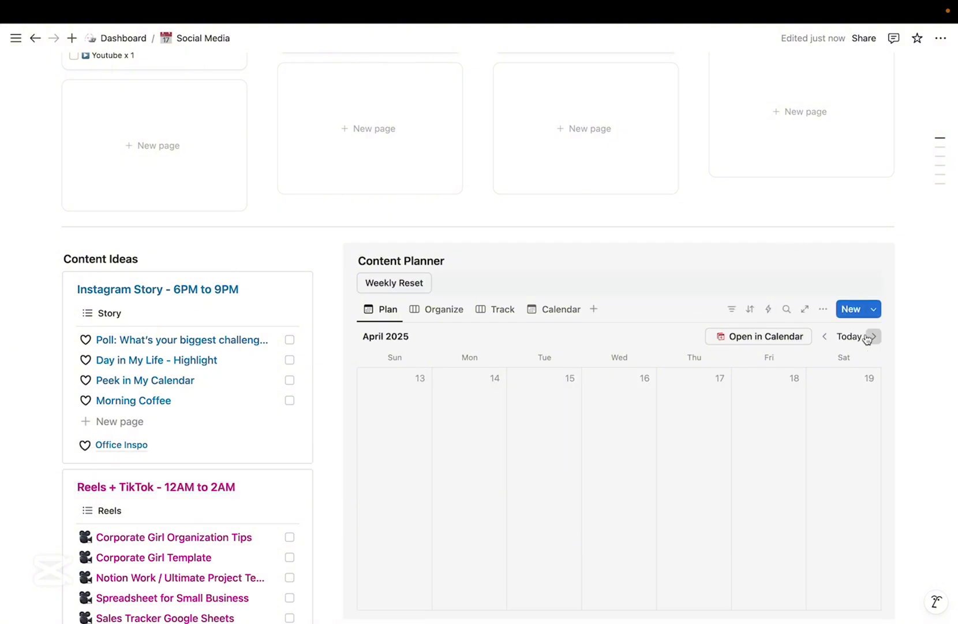
scroll(460, 393, down, 3)
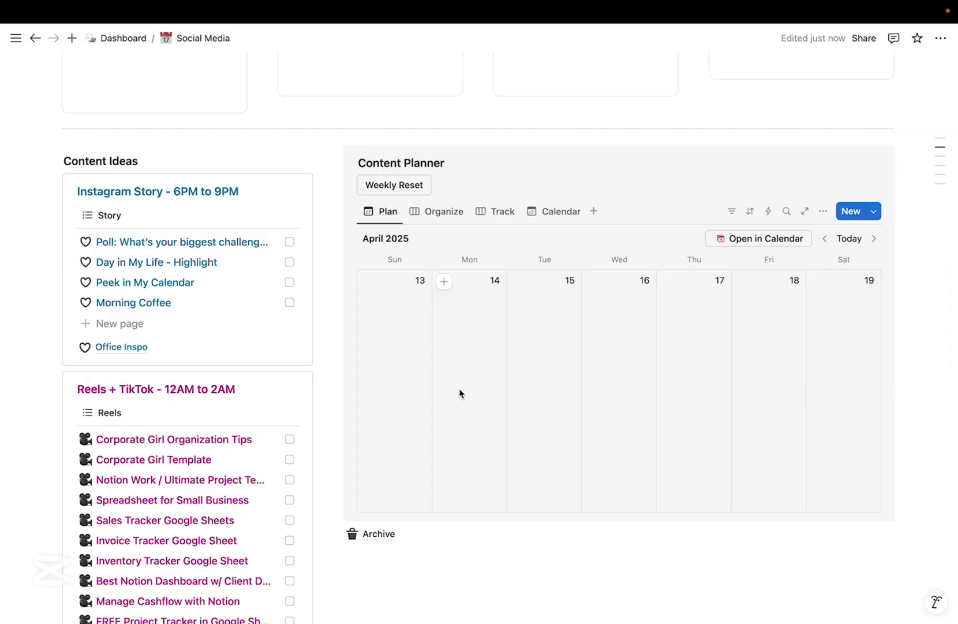
scroll(460, 393, up, 9)
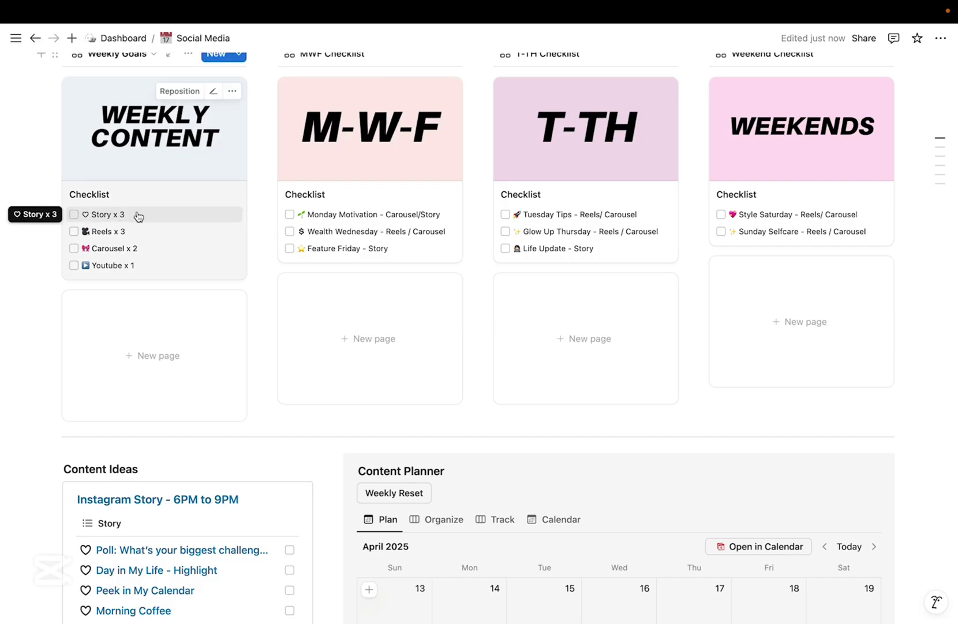
scroll(128, 252, down, 8)
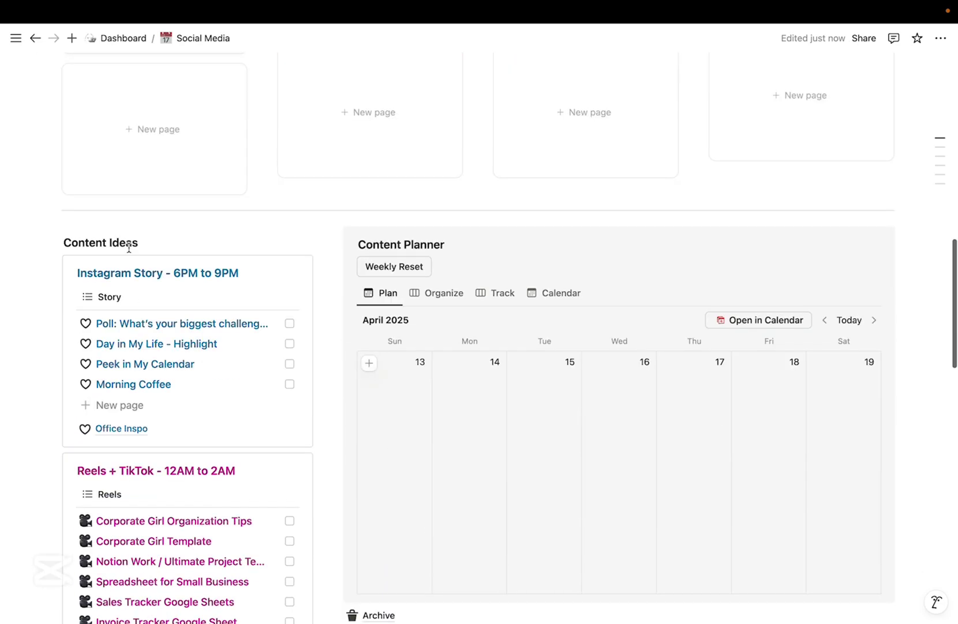
Schedule Day in My Life - Highlight on Mon 14, Peek in My Calendar on Wed 16, plus Morning Coffee
scroll(120, 378, down, 1)
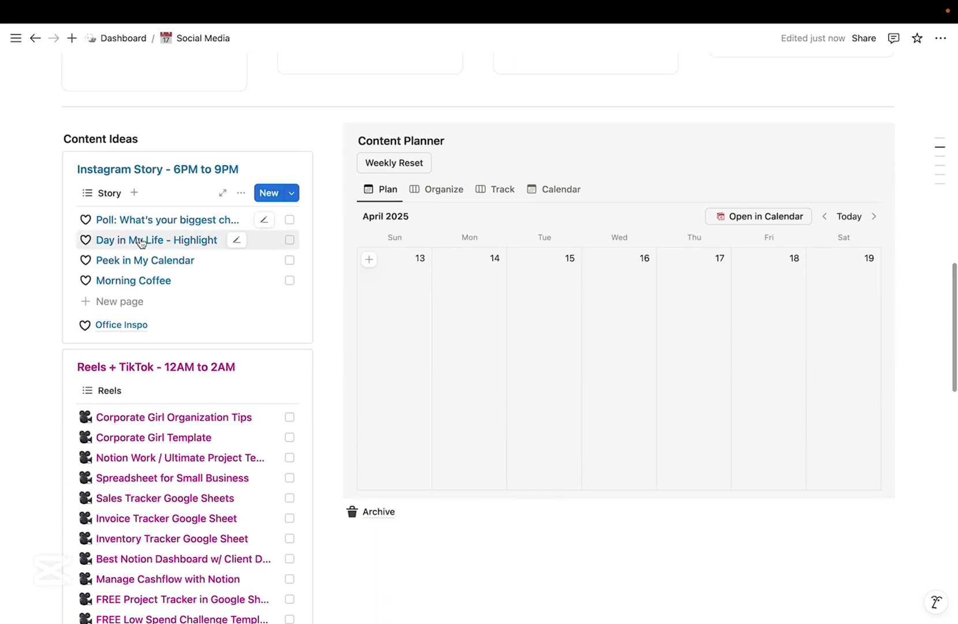
drag(135, 248, 465, 292)
drag(113, 240, 607, 288)
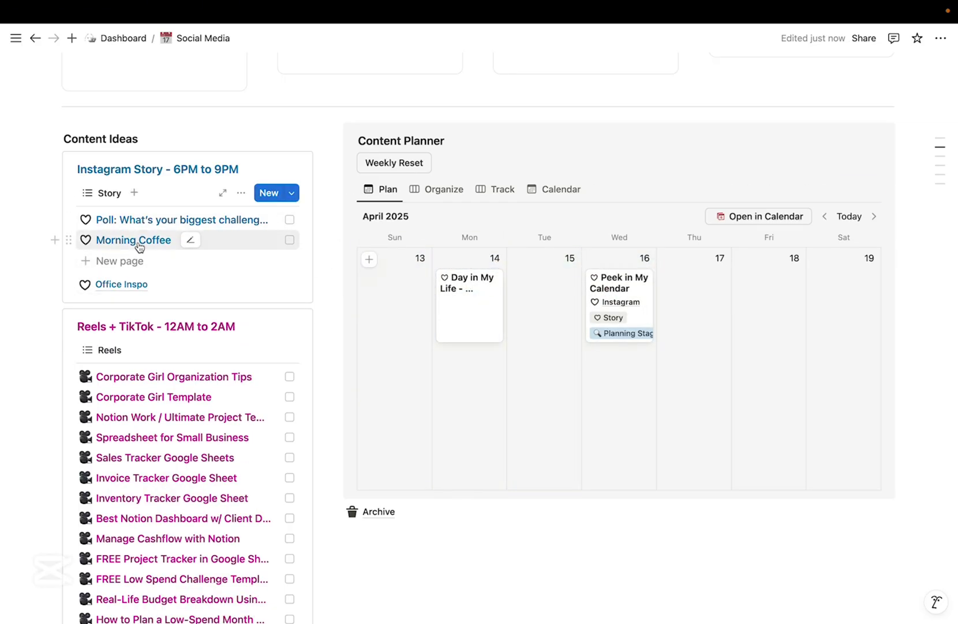
drag(133, 243, 768, 336)
Give Day in My Life - Highlight the Instagram channel, Story type and Story template
click(487, 327)
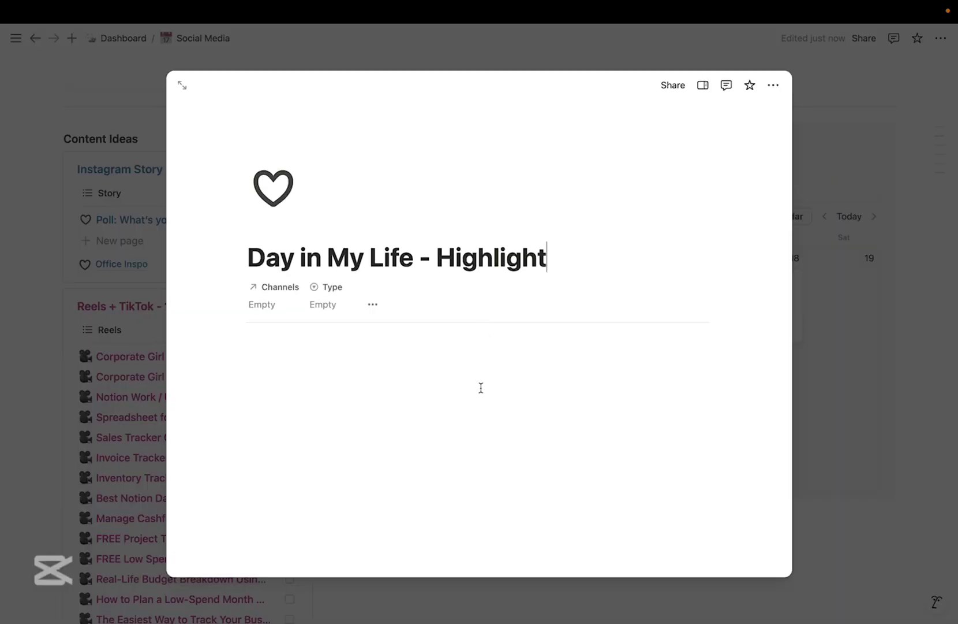
click(268, 304)
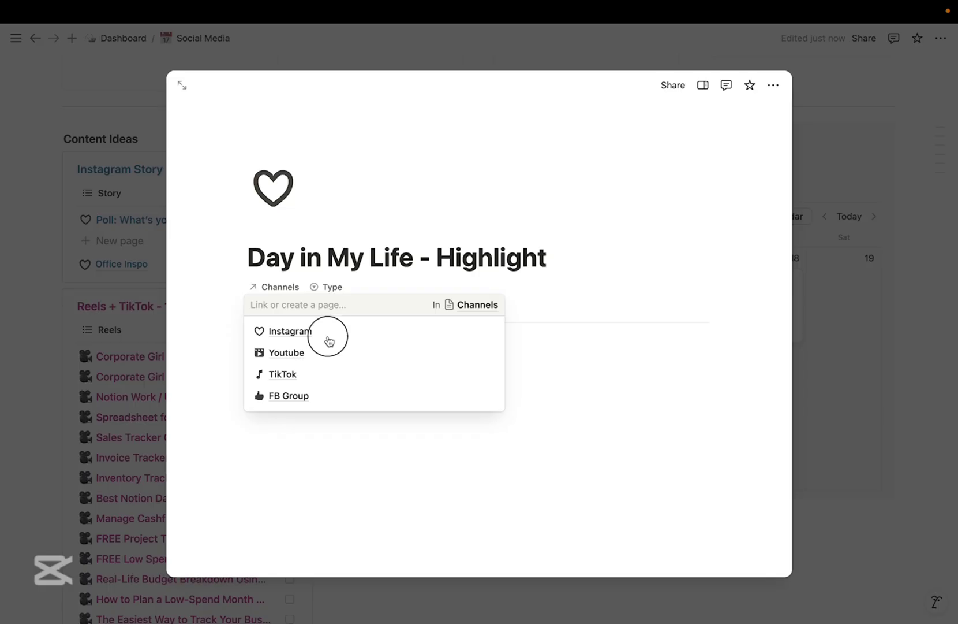
click(328, 340)
click(361, 241)
click(352, 304)
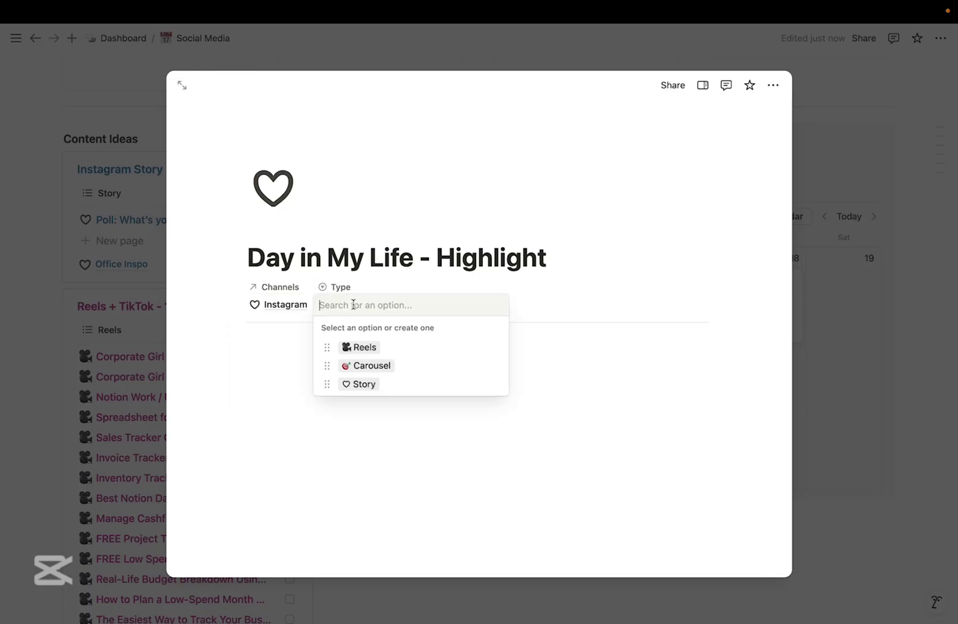
click(374, 386)
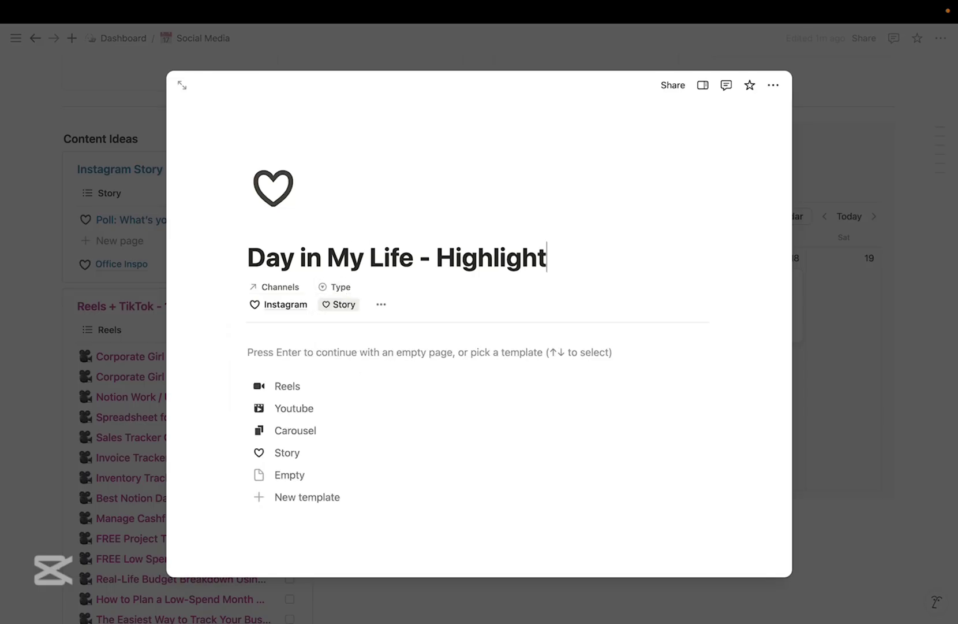
click(301, 460)
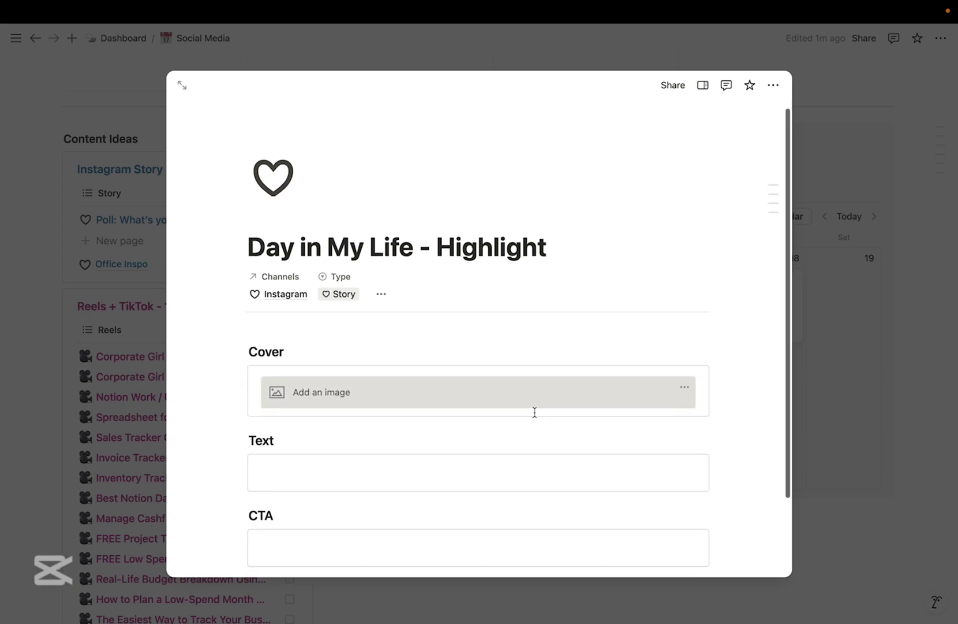
Close the post and check off Story x 3 in the weekly goals
key(Escape)
scroll(224, 368, up, 6)
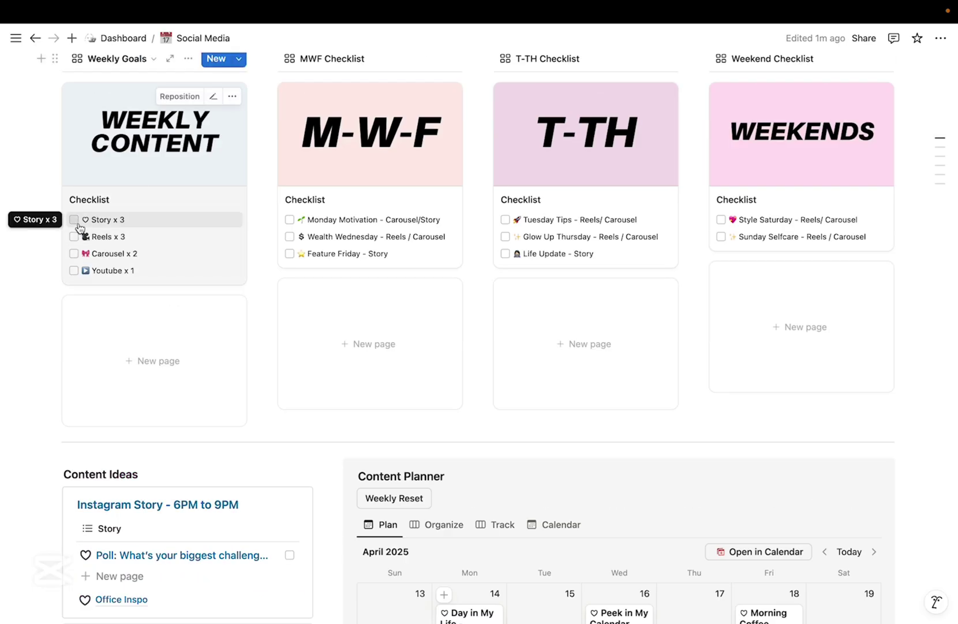
click(74, 220)
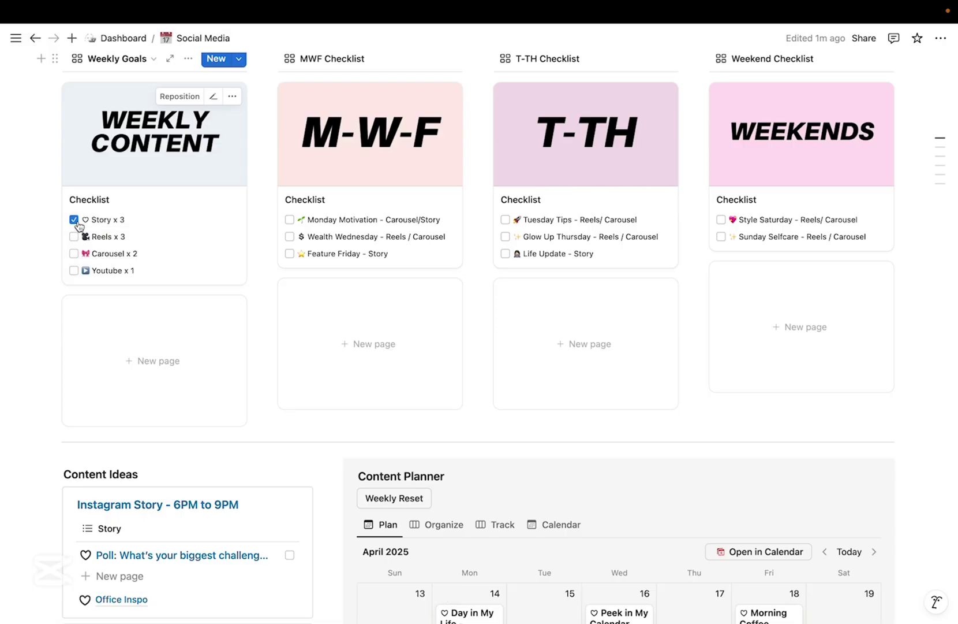
Schedule three Reels ideas on Wed 16, Fri 18 and Sat 19
scroll(155, 316, down, 6)
scroll(173, 289, down, 1)
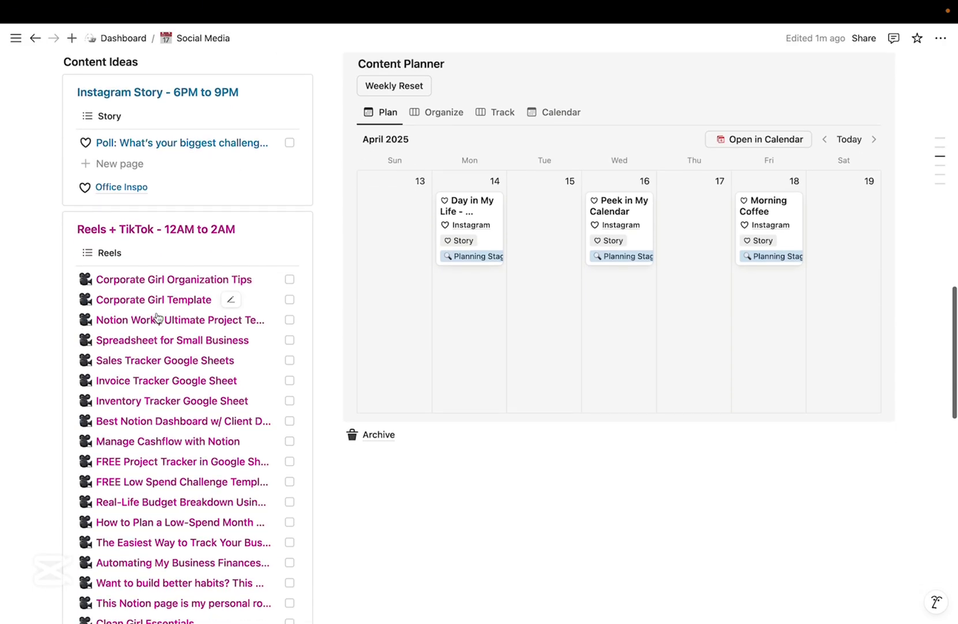
scroll(133, 245, down, 3)
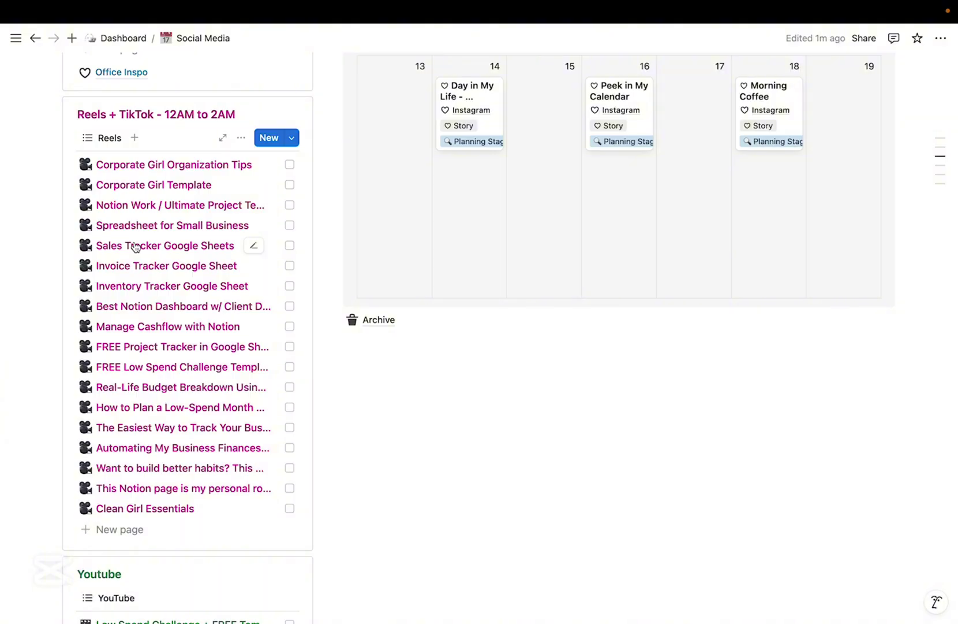
scroll(136, 247, up, 1)
drag(132, 480, 616, 208)
drag(133, 460, 768, 190)
drag(133, 479, 840, 231)
Give the habits reel the Instagram channel, Reels type and Reels template
scroll(655, 271, up, 2)
click(655, 270)
click(271, 339)
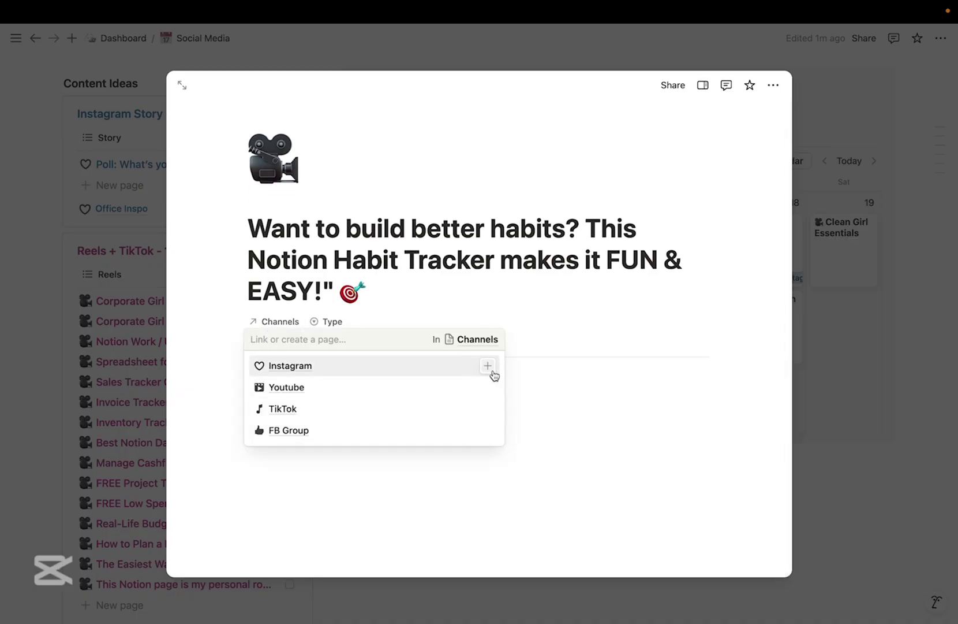
click(491, 365)
click(331, 338)
click(452, 386)
key(Return)
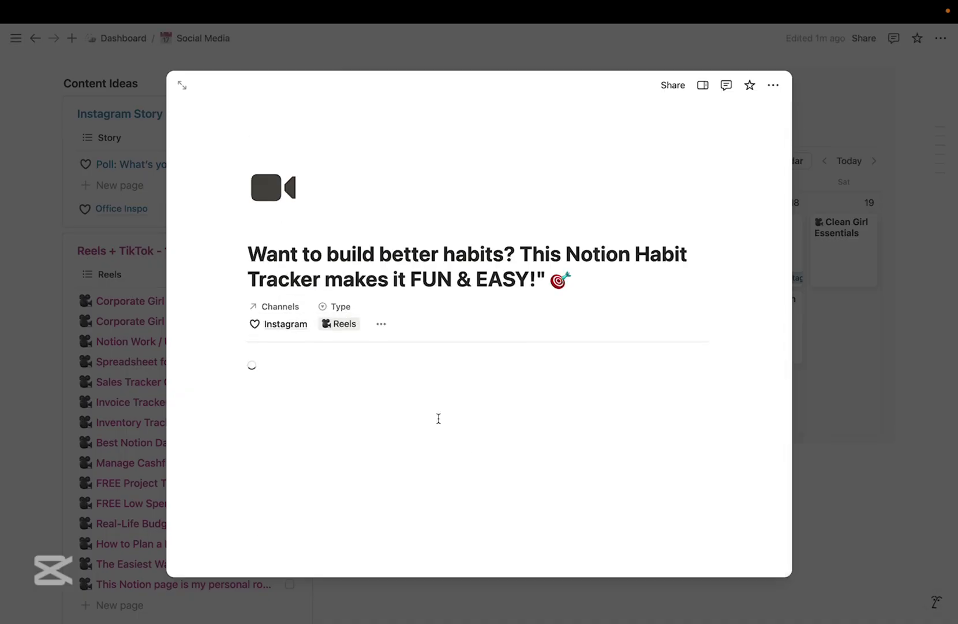
scroll(468, 455, down, 5)
click(858, 346)
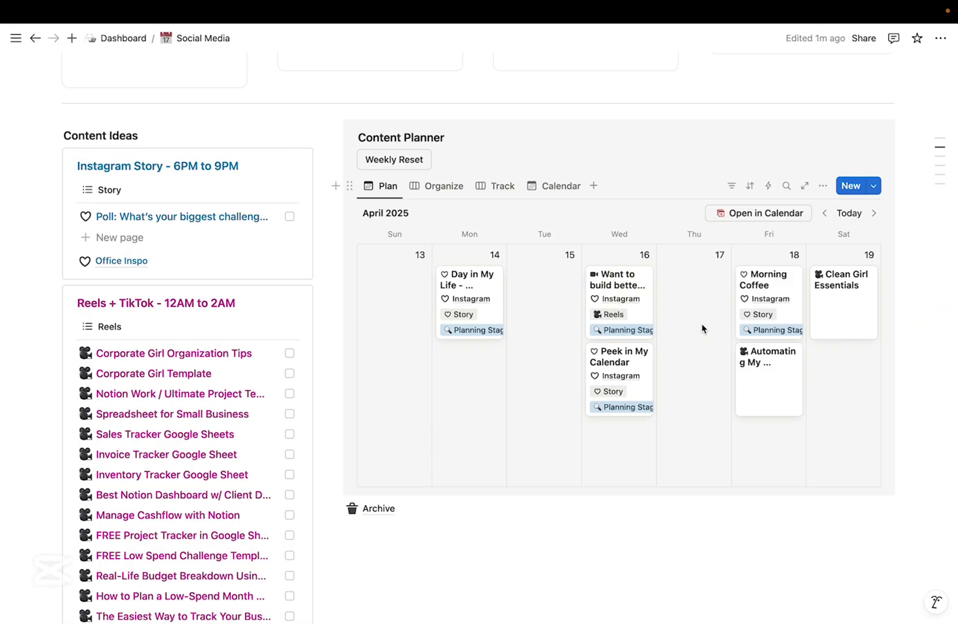
Reopen the habits reel and select its B-roll Details card
scroll(703, 327, up, 2)
scroll(703, 328, down, 3)
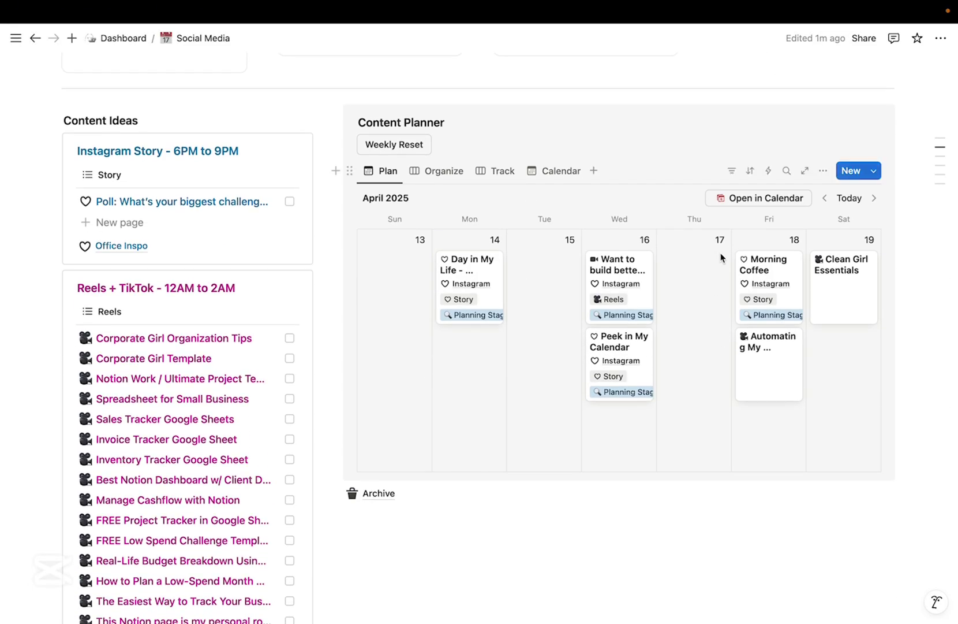
click(629, 273)
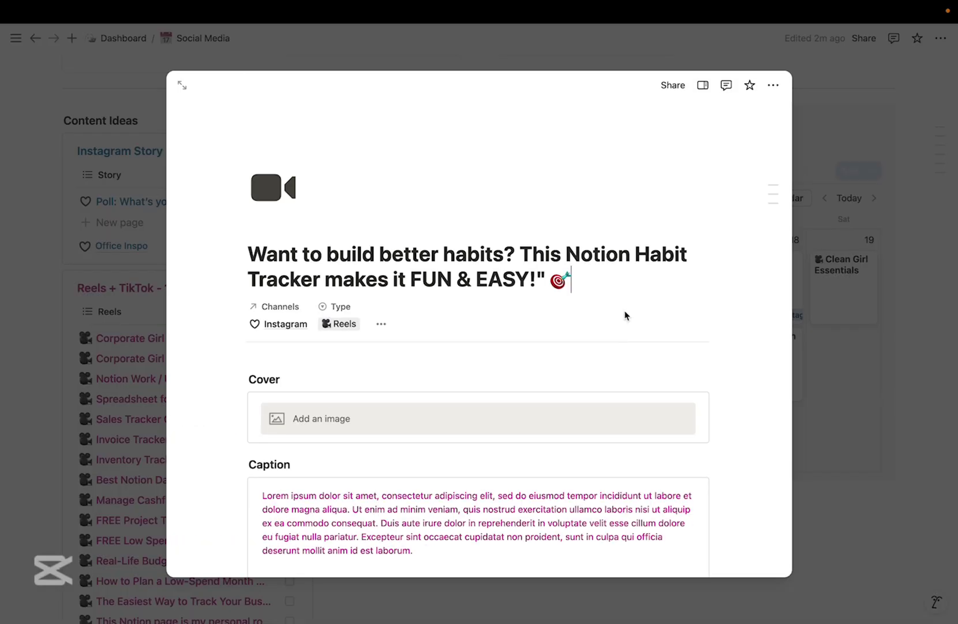
scroll(622, 347, down, 5)
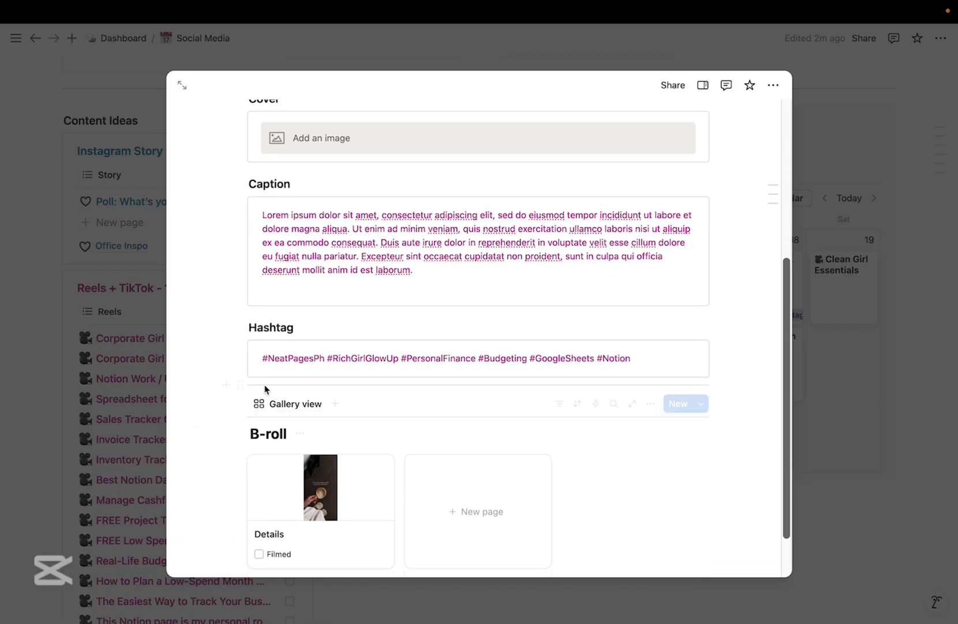
drag(203, 398, 470, 553)
Tag Clean Girl Essentials with Instagram and TikTok channels and the Reels type
click(821, 423)
click(754, 359)
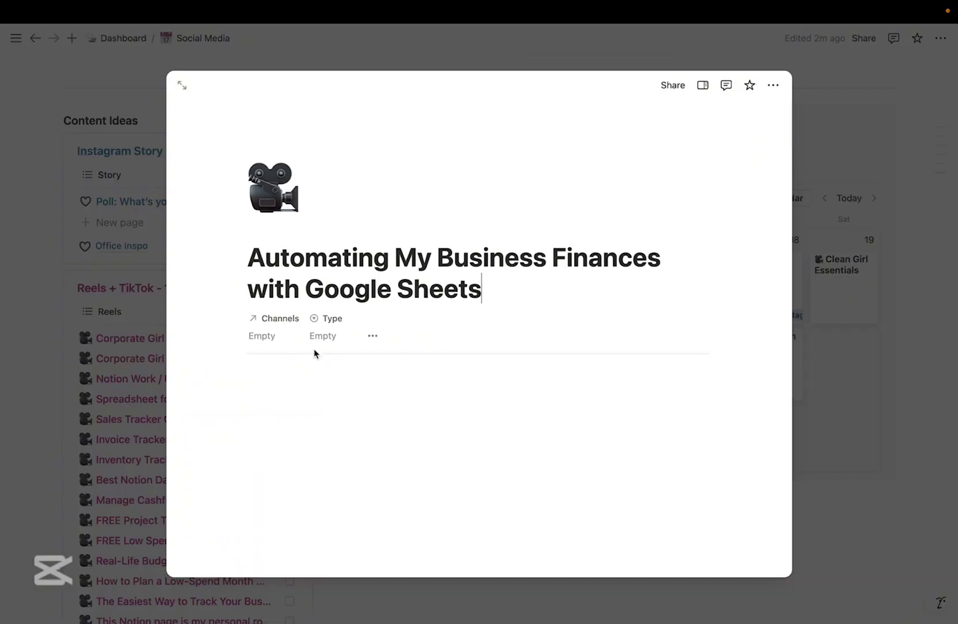
click(877, 326)
click(871, 318)
click(272, 305)
click(439, 330)
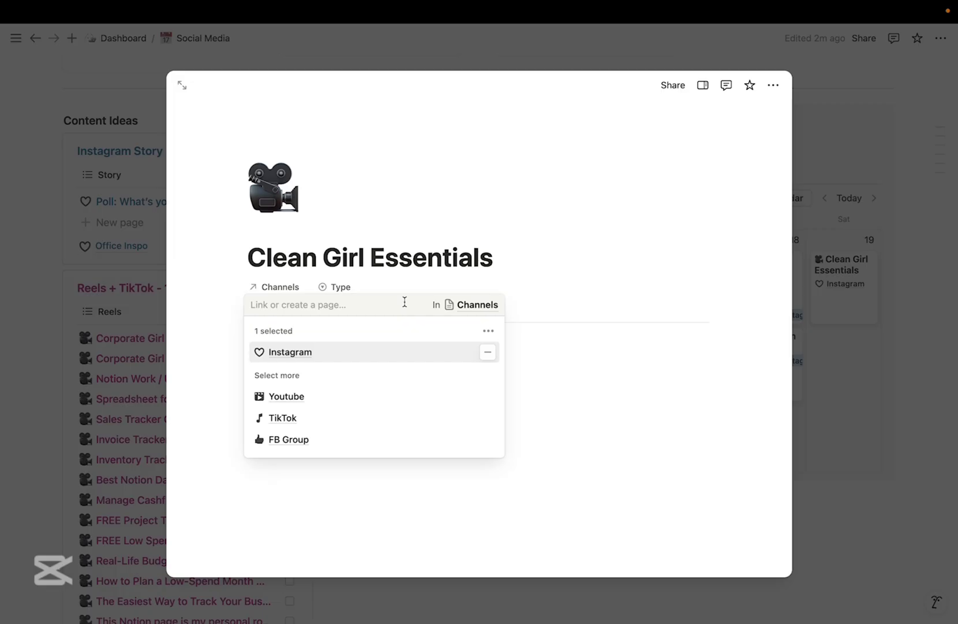
click(365, 281)
click(336, 304)
click(378, 347)
click(145, 297)
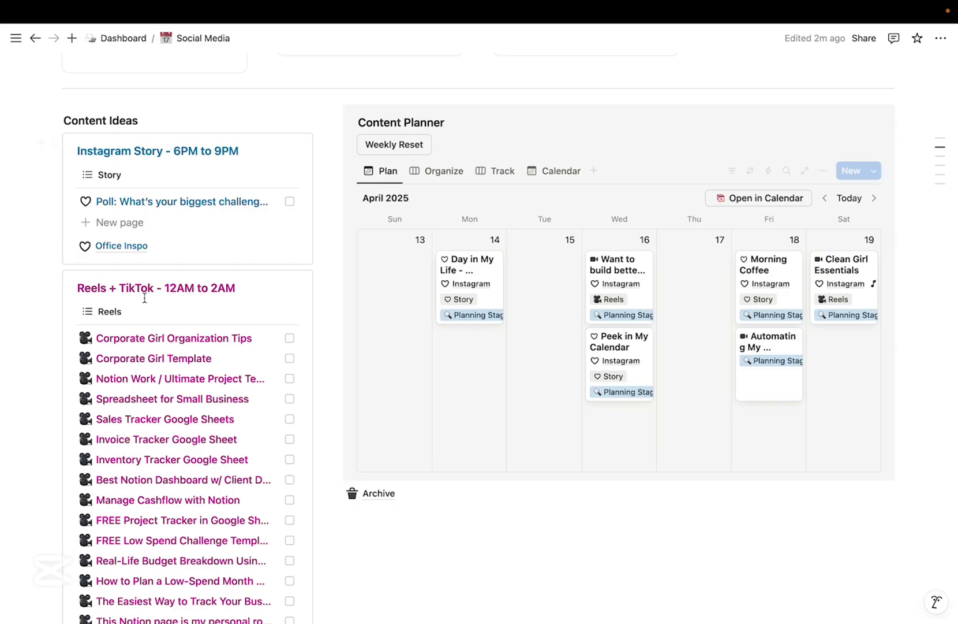
Schedule two Carousel ideas on Mon 14 and Tue 15
scroll(96, 182, up, 5)
scroll(104, 289, down, 11)
drag(167, 475, 455, 161)
scroll(211, 353, down, 7)
drag(157, 424, 552, 422)
Apply the Carousel template to How I Organize My Day and tag it Instagram
click(467, 453)
click(300, 462)
click(278, 305)
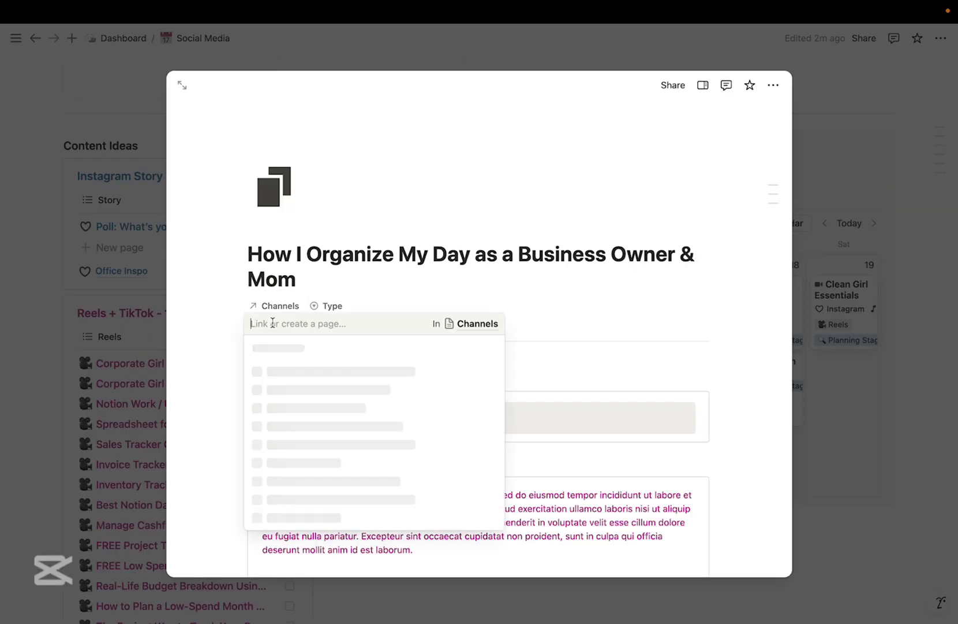
click(330, 354)
key(Escape)
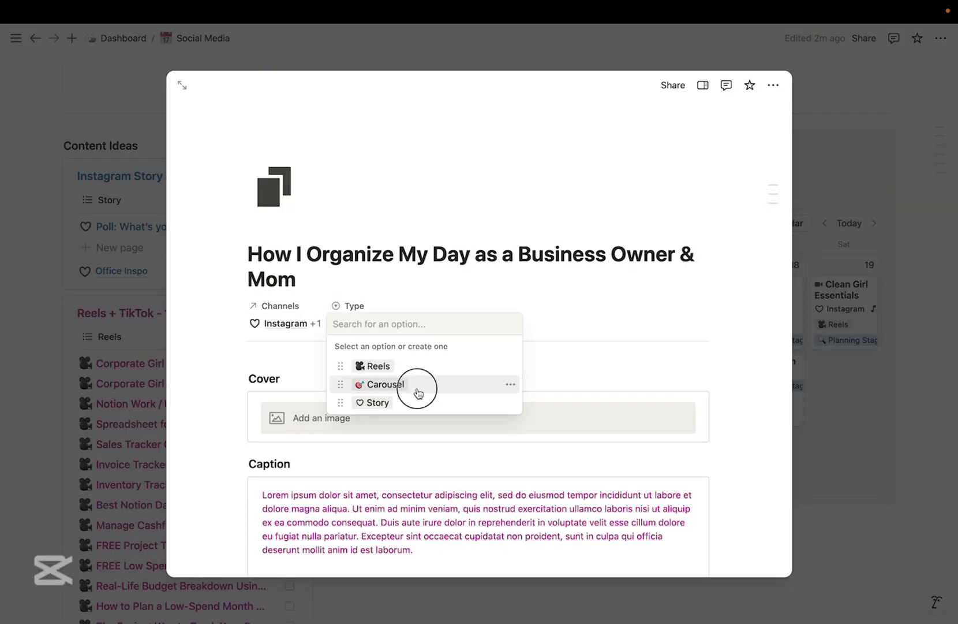
click(850, 222)
Tag My Favorite Notion Pages Instagram and TikTok, type Carousel, with the Carousel template
click(552, 332)
click(272, 304)
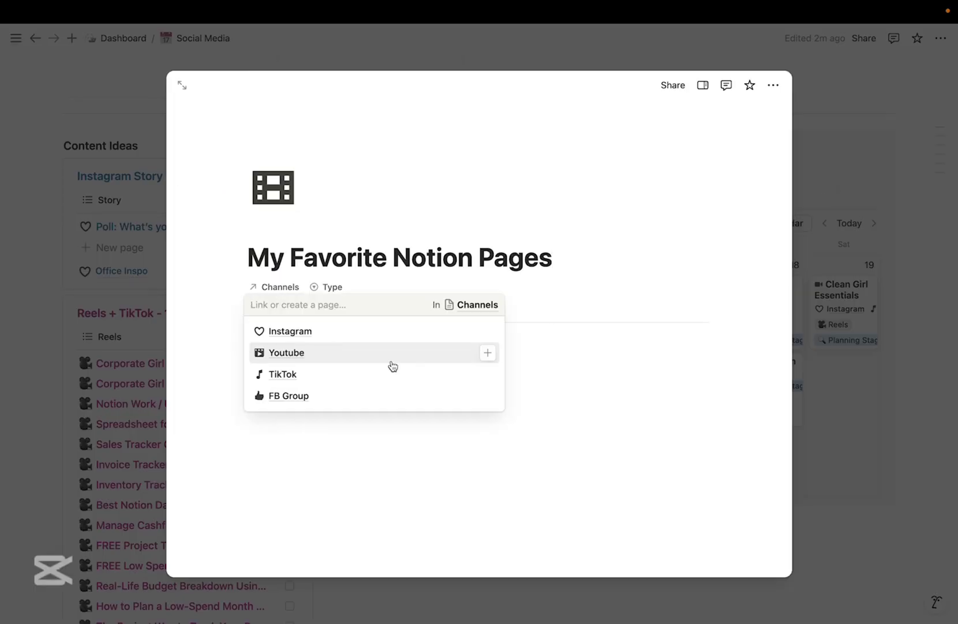
click(484, 331)
click(383, 417)
key(Escape)
click(376, 305)
click(386, 365)
click(273, 370)
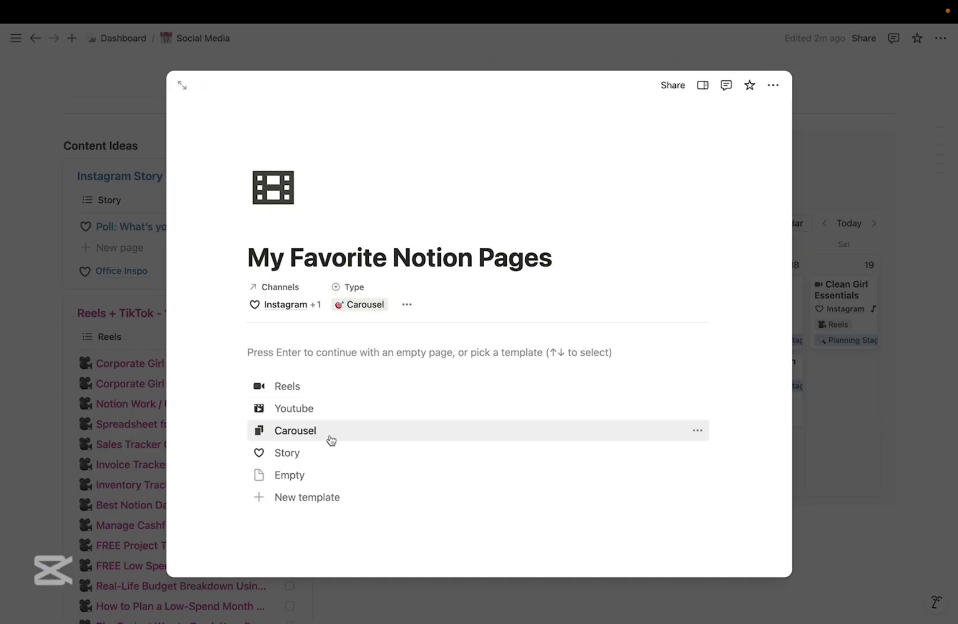
click(331, 440)
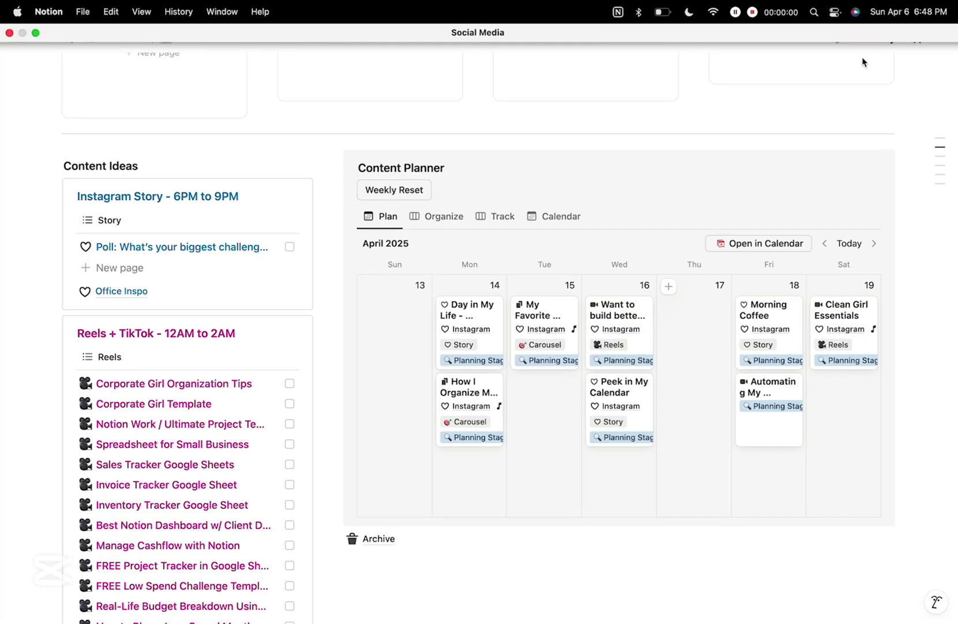
scroll(732, 359, down, 1)
Switch the Content Planner to the day-by-day Organize board
scroll(732, 358, up, 1)
scroll(731, 359, down, 2)
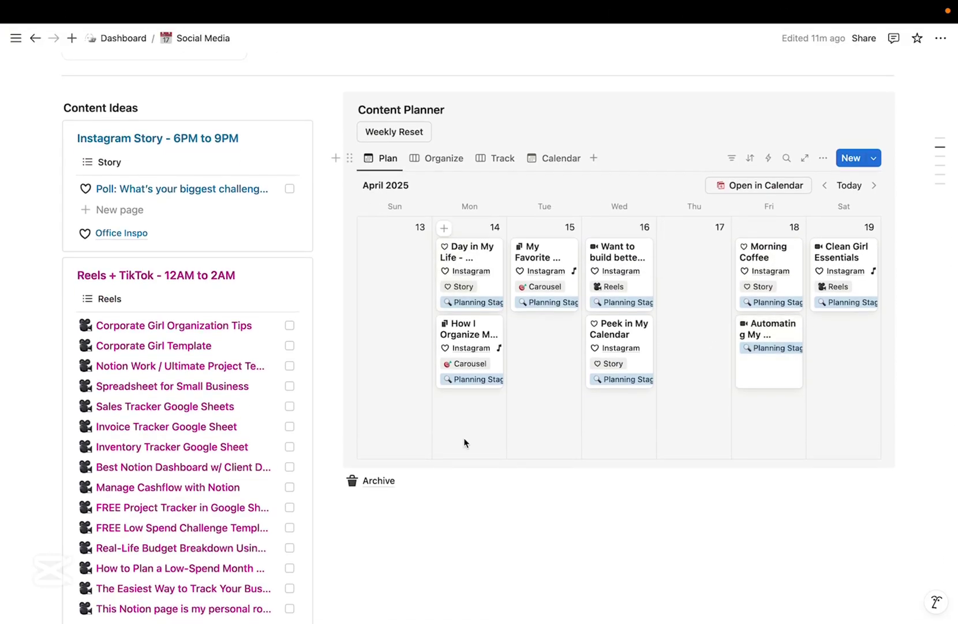
click(438, 166)
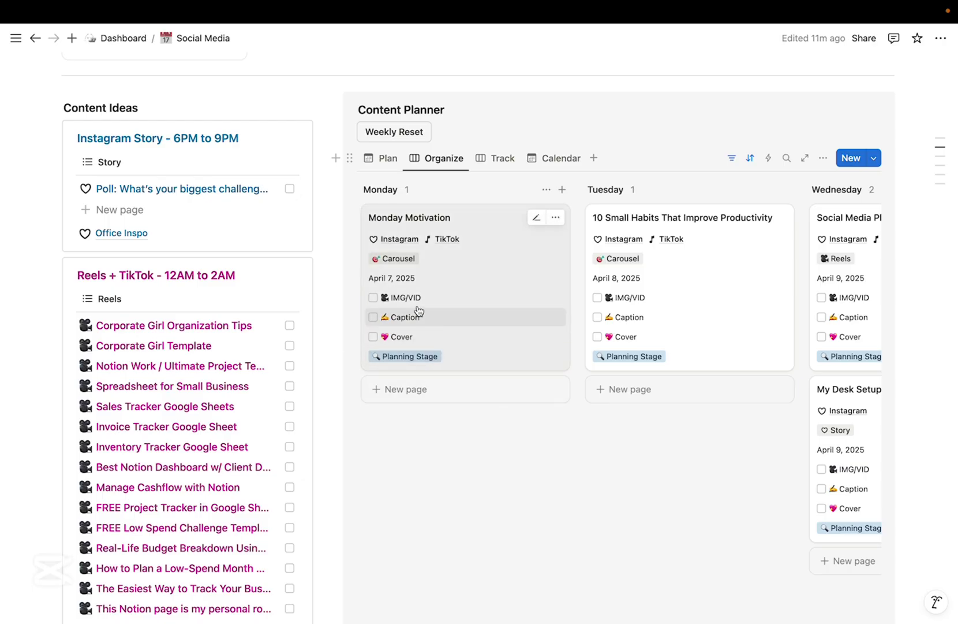
Check IMG/VID, Caption and Cover on Monday Motivation and set its status to Editing
click(373, 298)
click(373, 317)
click(373, 337)
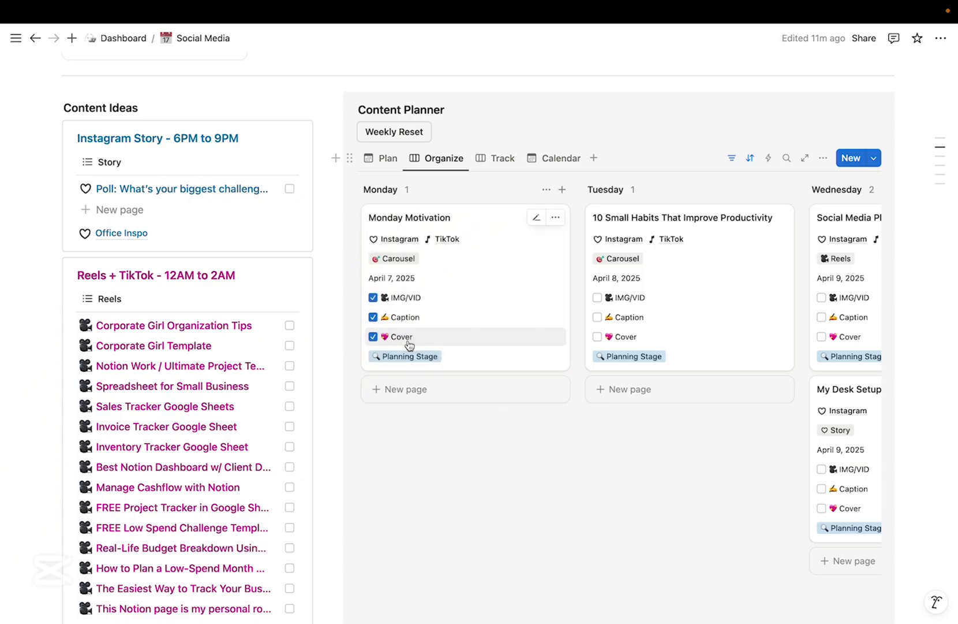
click(404, 357)
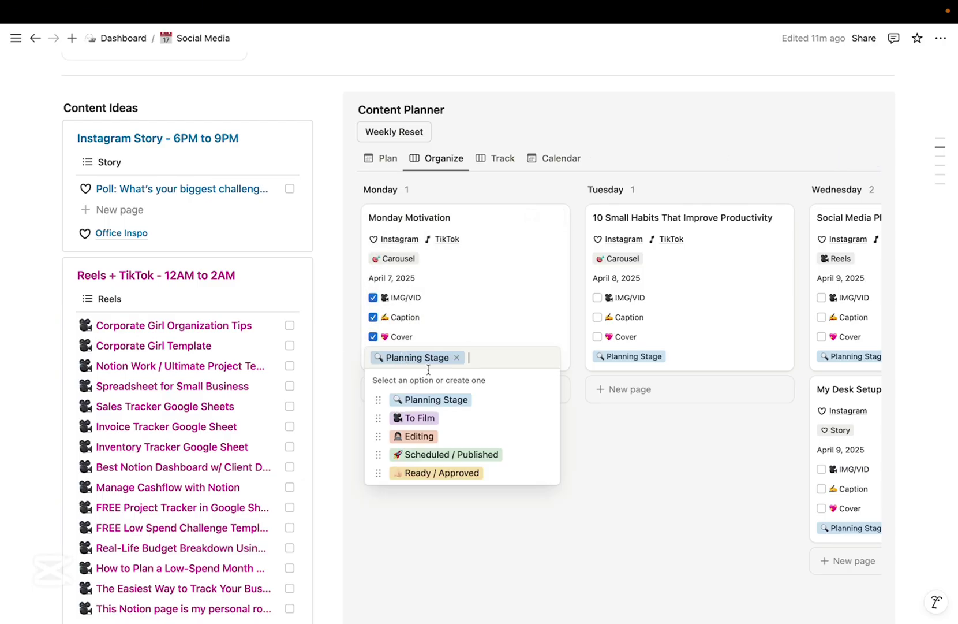
key(Escape)
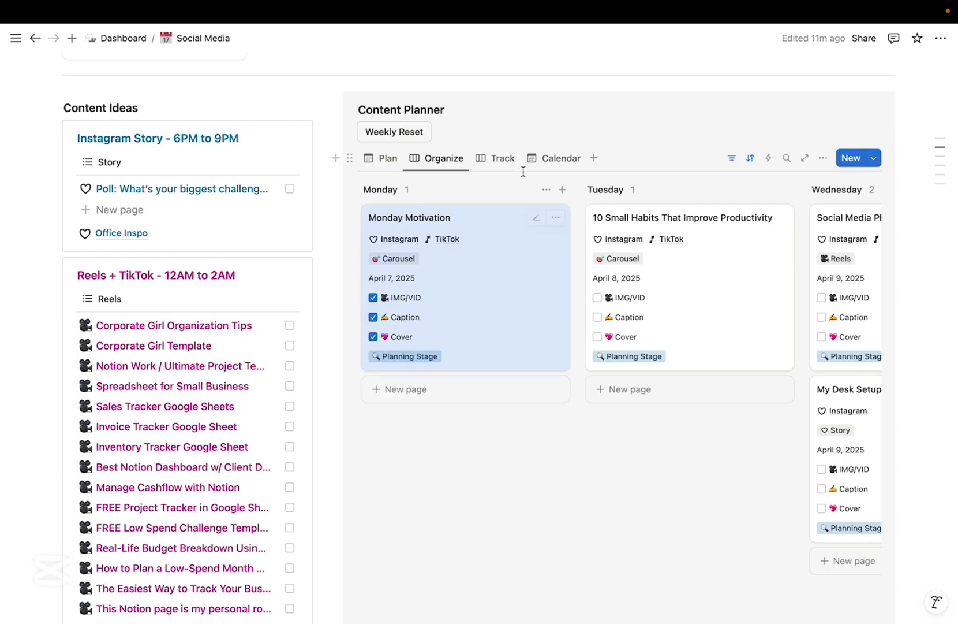
Show the planner as the Track board and move Weekly Planning with Notion into To Film
click(503, 158)
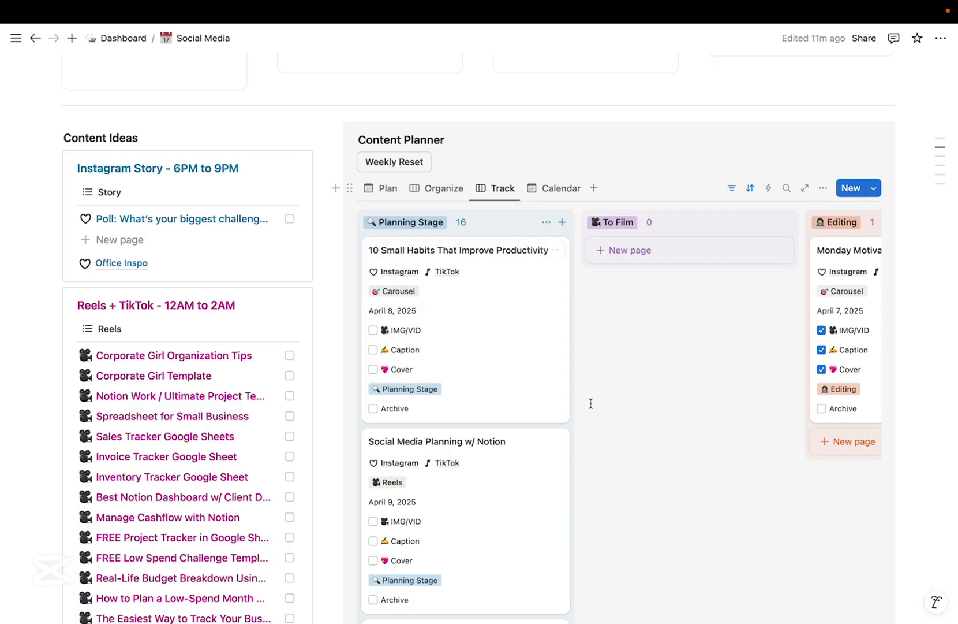
scroll(667, 343, right, 2)
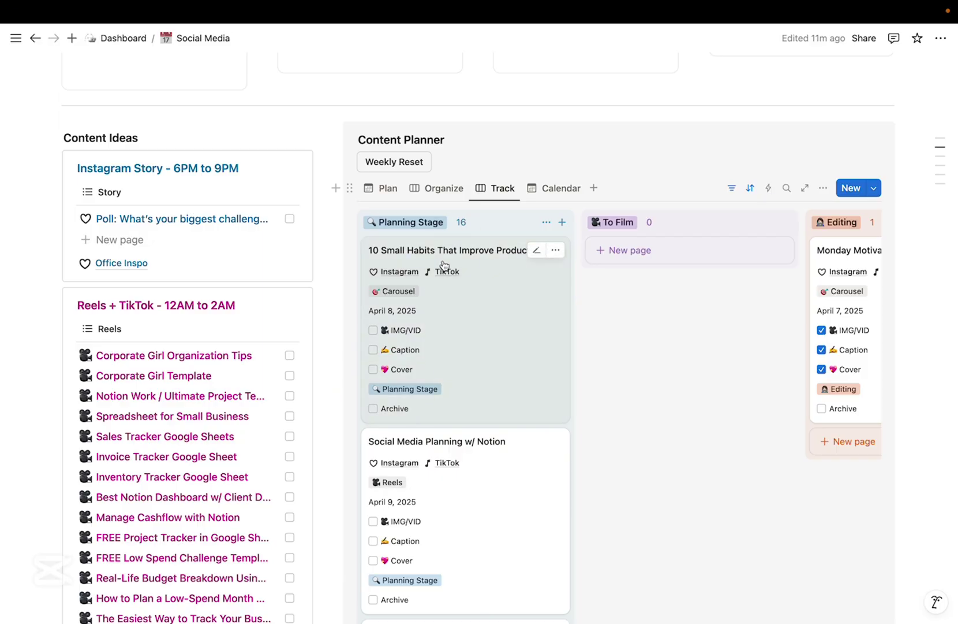
scroll(500, 322, down, 2)
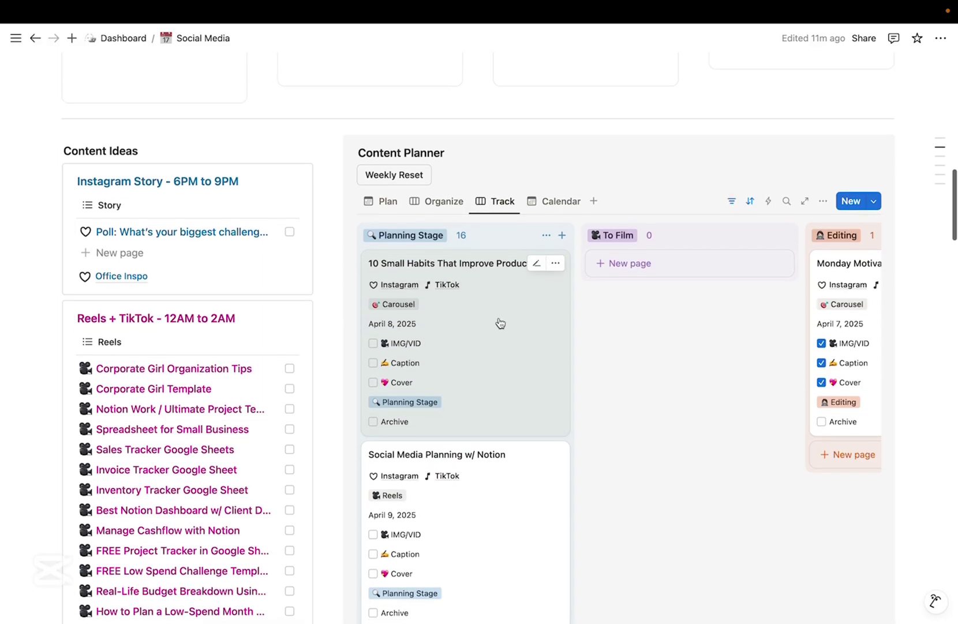
scroll(500, 322, down, 1)
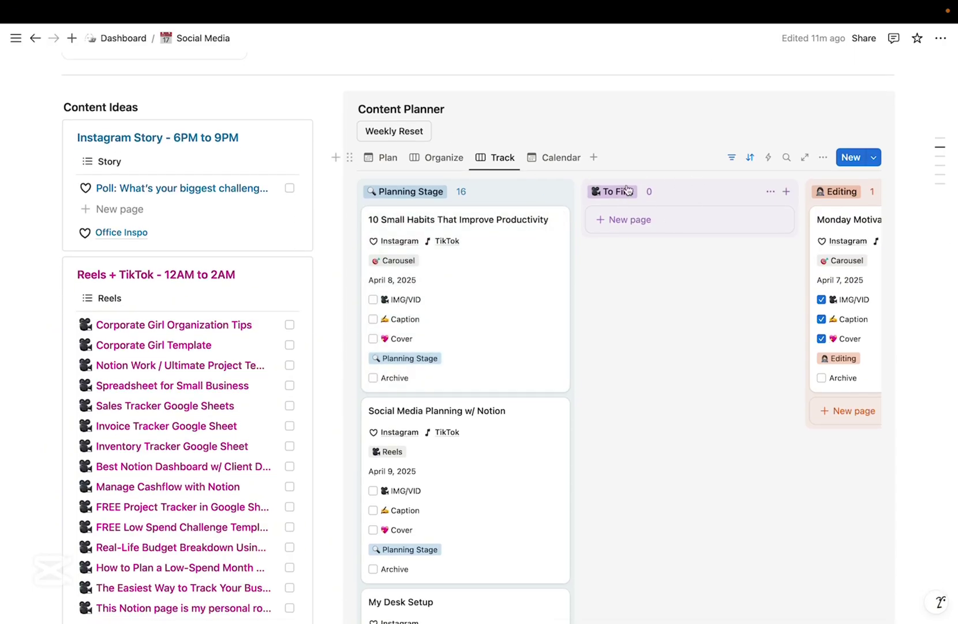
scroll(624, 311, down, 6)
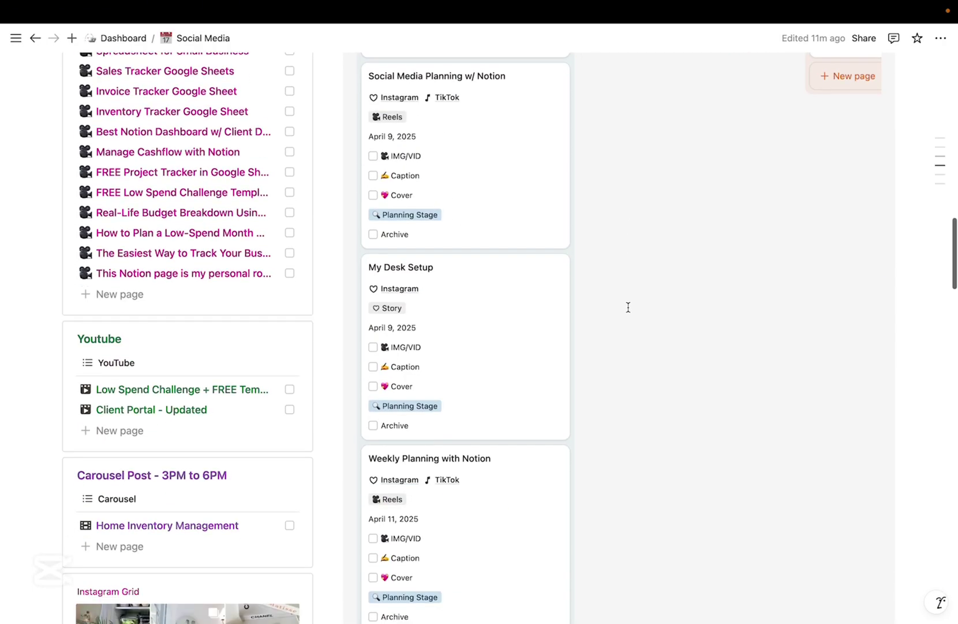
scroll(550, 423, down, 3)
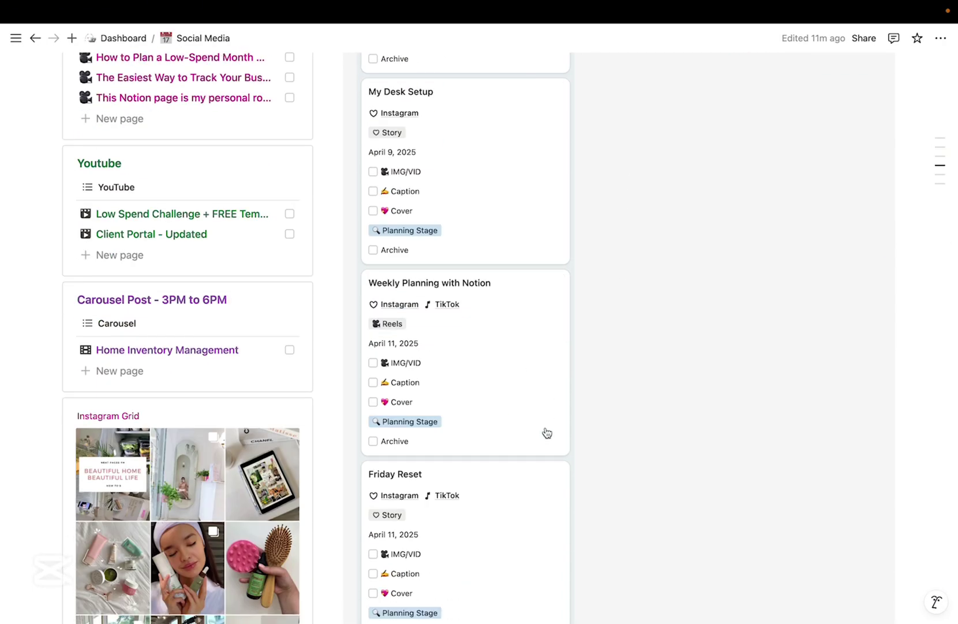
scroll(547, 432, up, 1)
drag(486, 381, 670, 269)
Move Weekly Planning with Notion into Editing and check IMG/VID, Caption and Cover
scroll(533, 448, down, 1)
scroll(640, 433, right, 1)
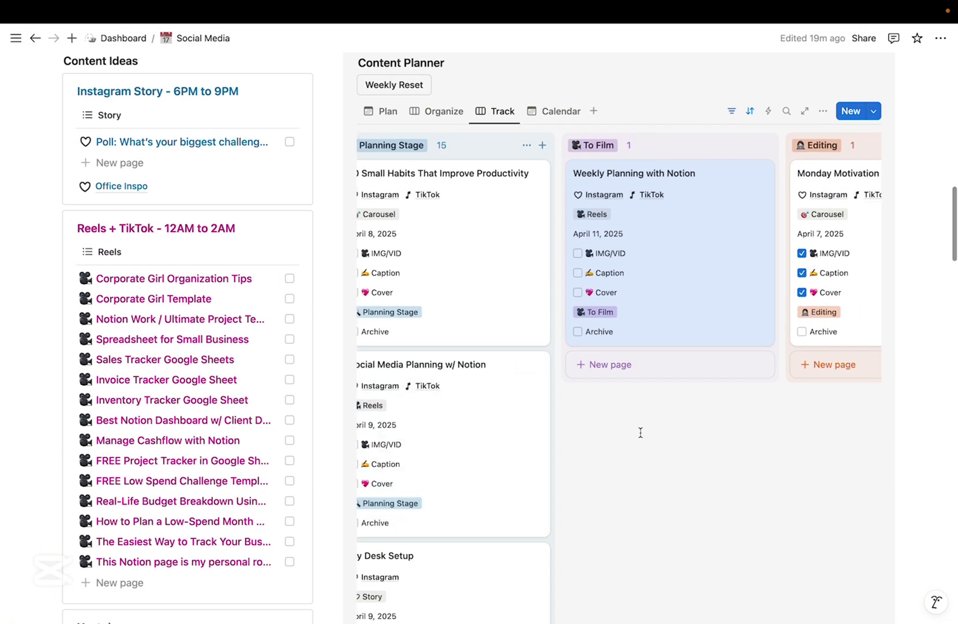
scroll(641, 433, right, 2)
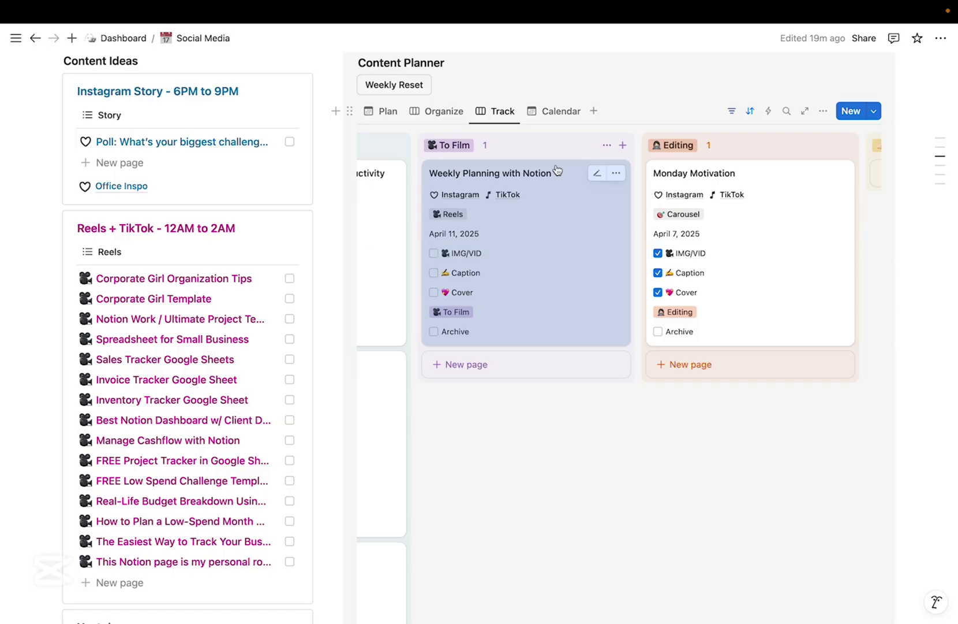
drag(514, 182, 745, 173)
scroll(740, 219, down, 1)
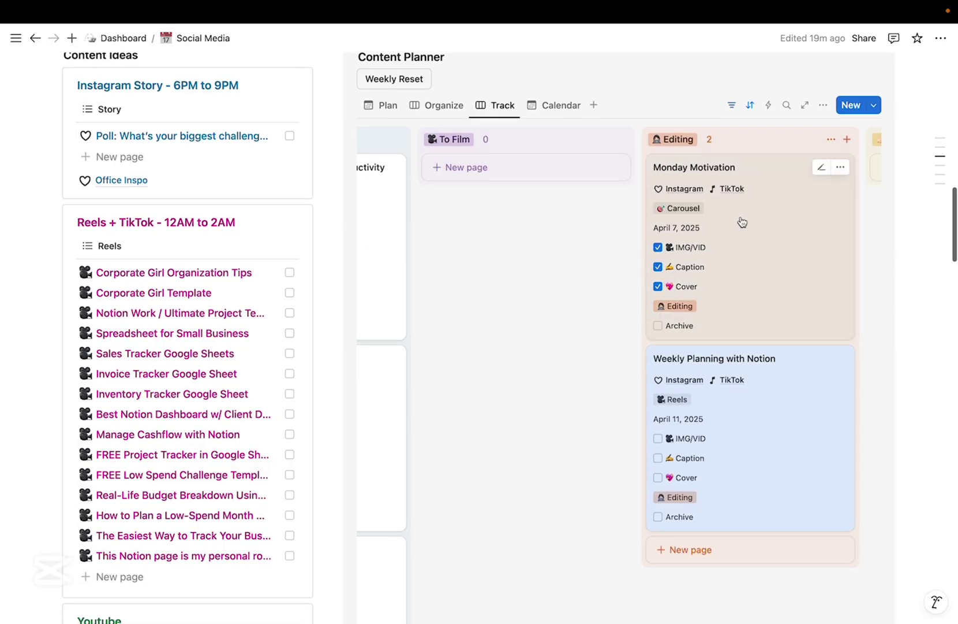
scroll(693, 231, right, 2)
scroll(627, 243, right, 6)
scroll(618, 247, left, 5)
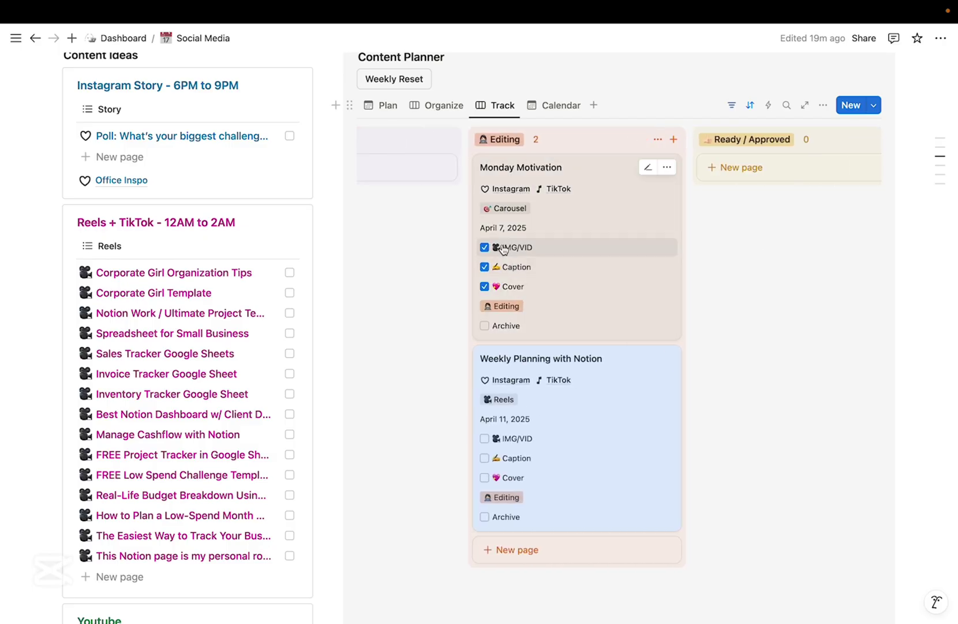
scroll(538, 296, down, 2)
click(531, 378)
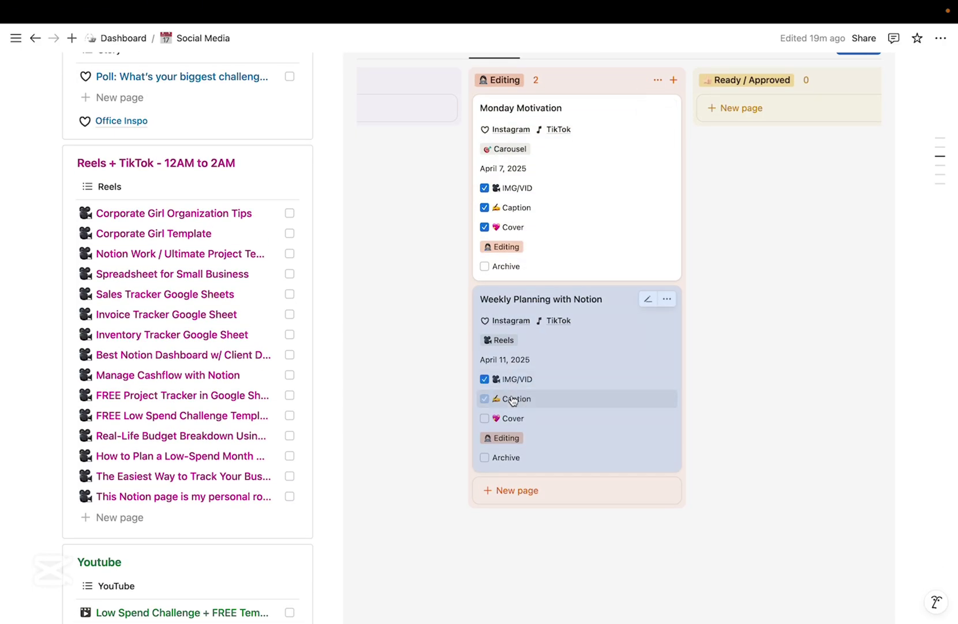
click(516, 398)
click(511, 419)
Move Weekly Planning with Notion into Scheduled / Published and deselect the card
scroll(695, 342, right, 4)
scroll(446, 410, up, 1)
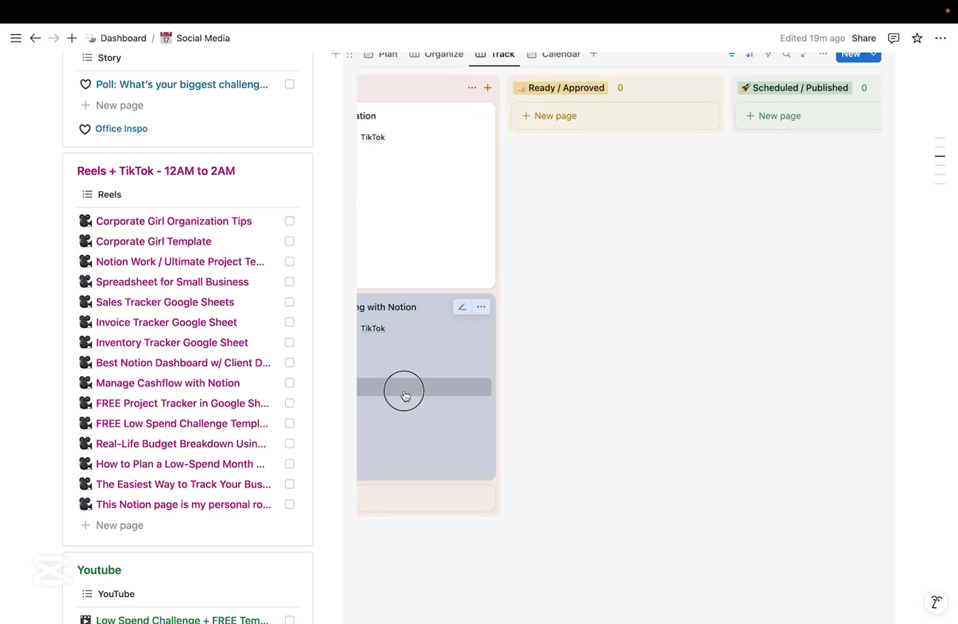
drag(405, 394, 802, 242)
scroll(803, 242, right, 2)
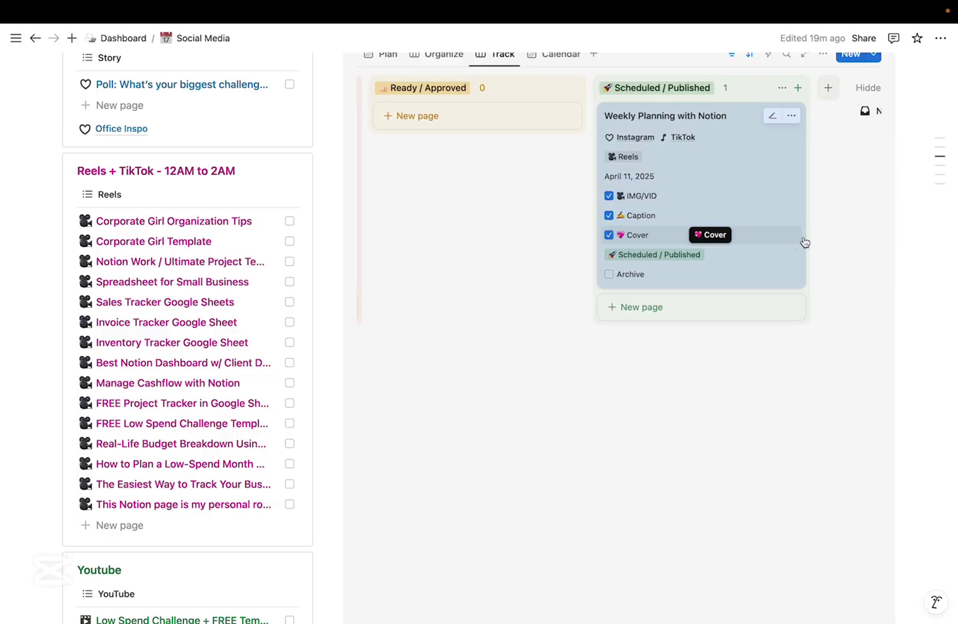
scroll(804, 241, right, 1)
click(495, 306)
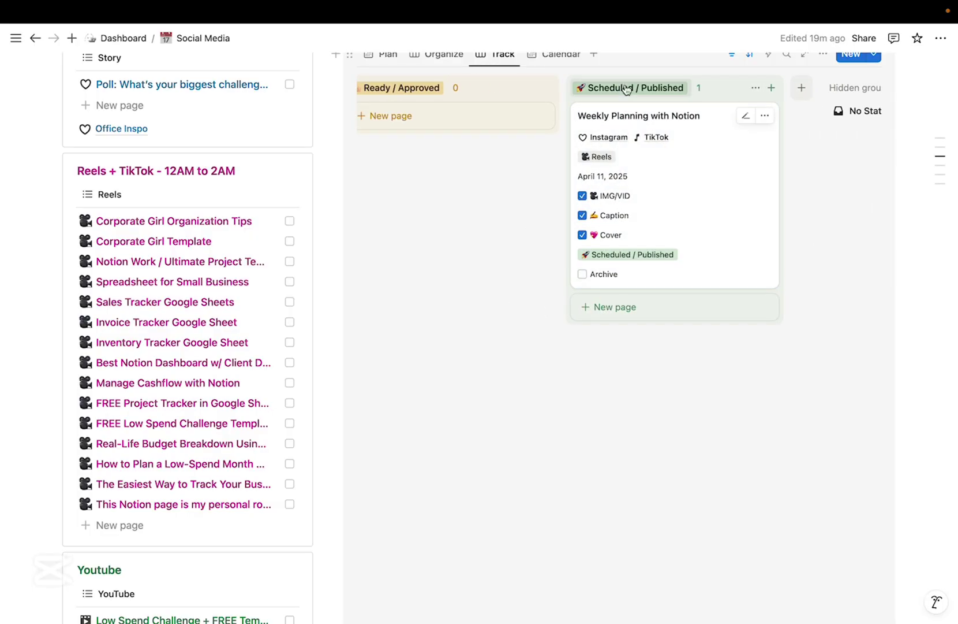
Archive the Weekly Planning with Notion post
click(584, 275)
scroll(556, 360, left, 10)
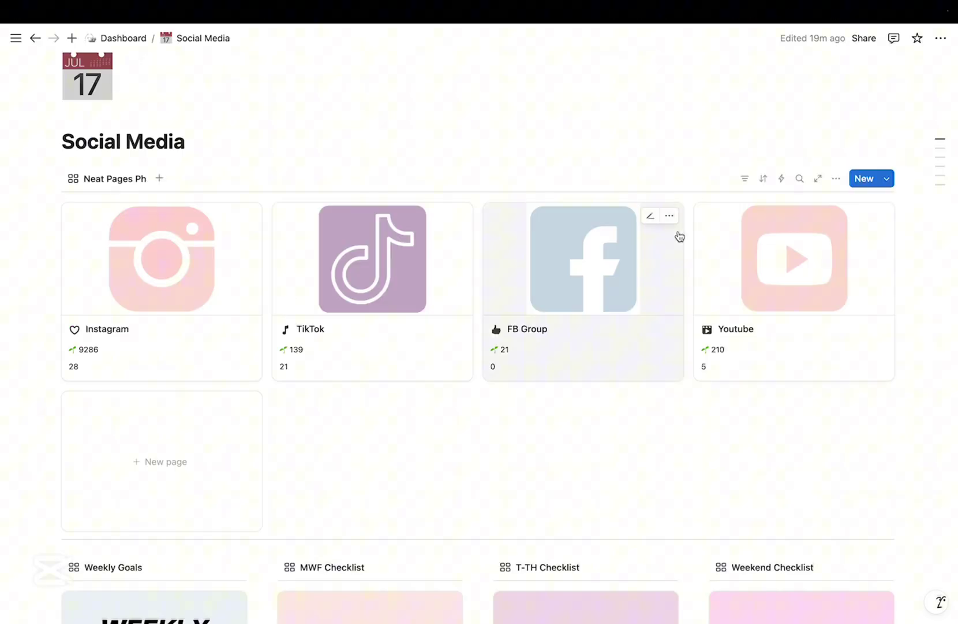
scroll(679, 234, down, 5)
scroll(679, 235, down, 10)
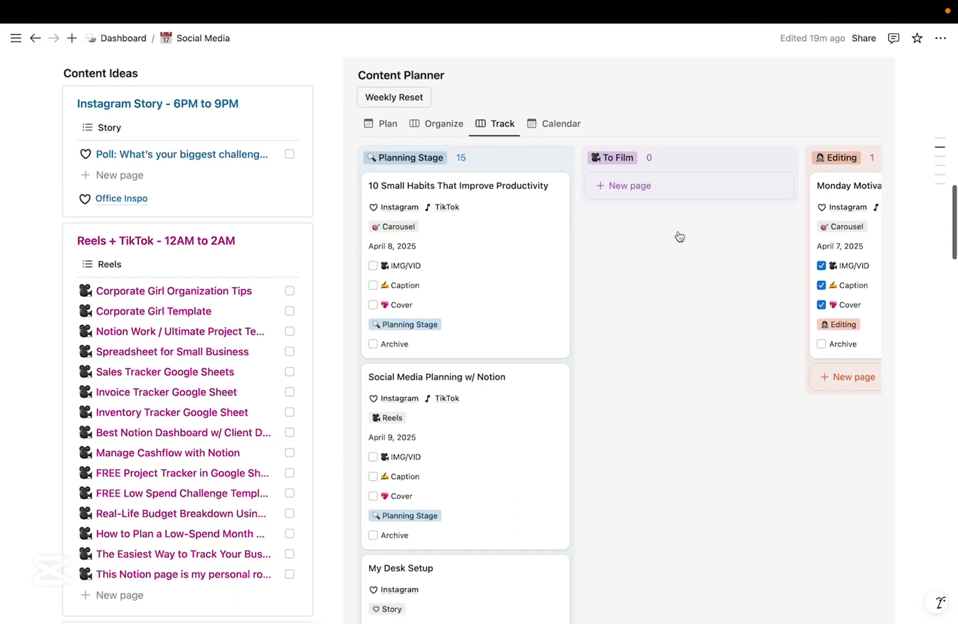
Switch the Content Planner to its Calendar view and review the April 2025 weeks
click(551, 128)
scroll(548, 276, down, 1)
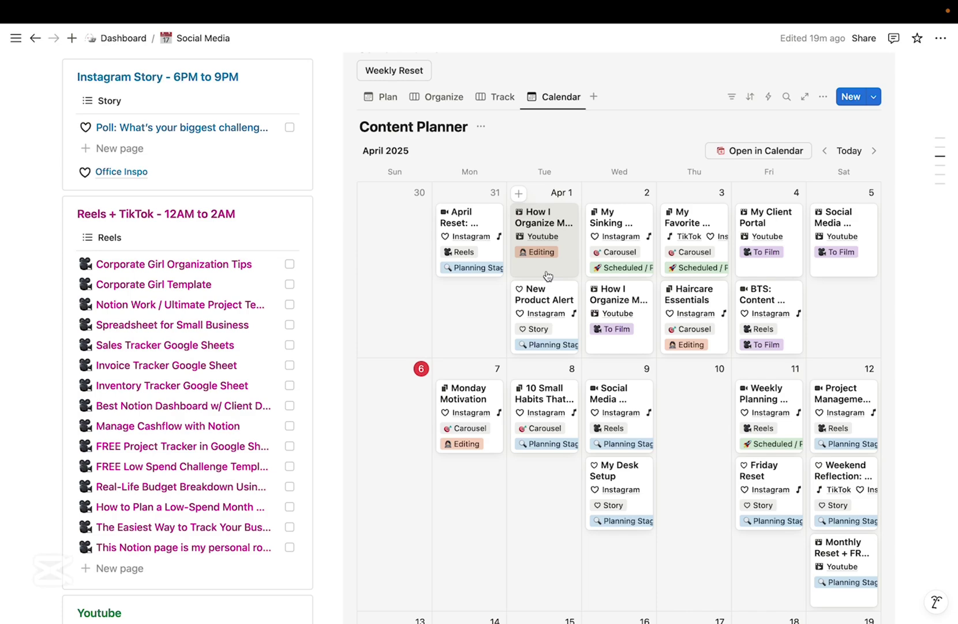
scroll(627, 378, down, 2)
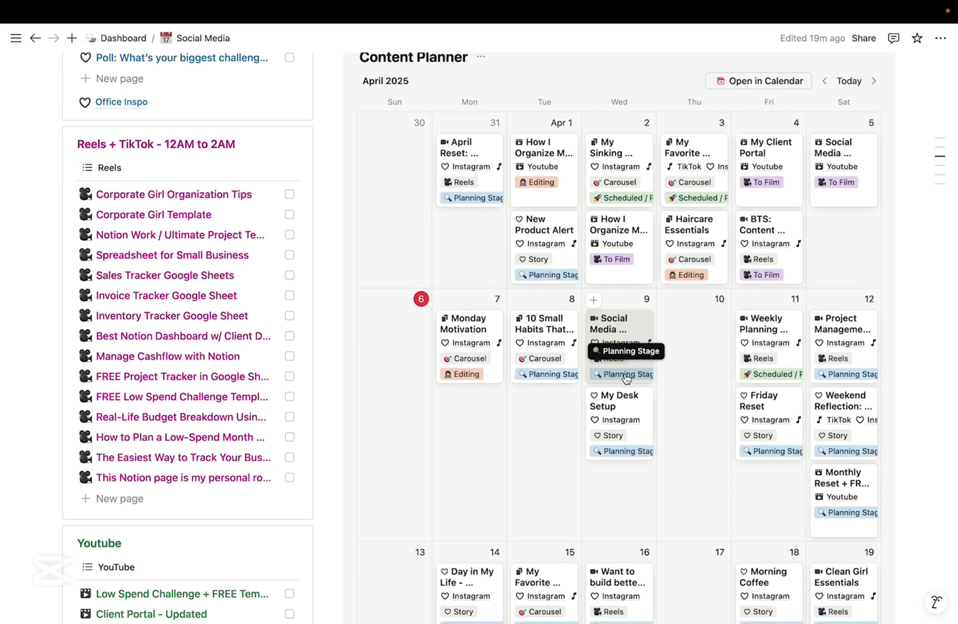
scroll(635, 386, down, 2)
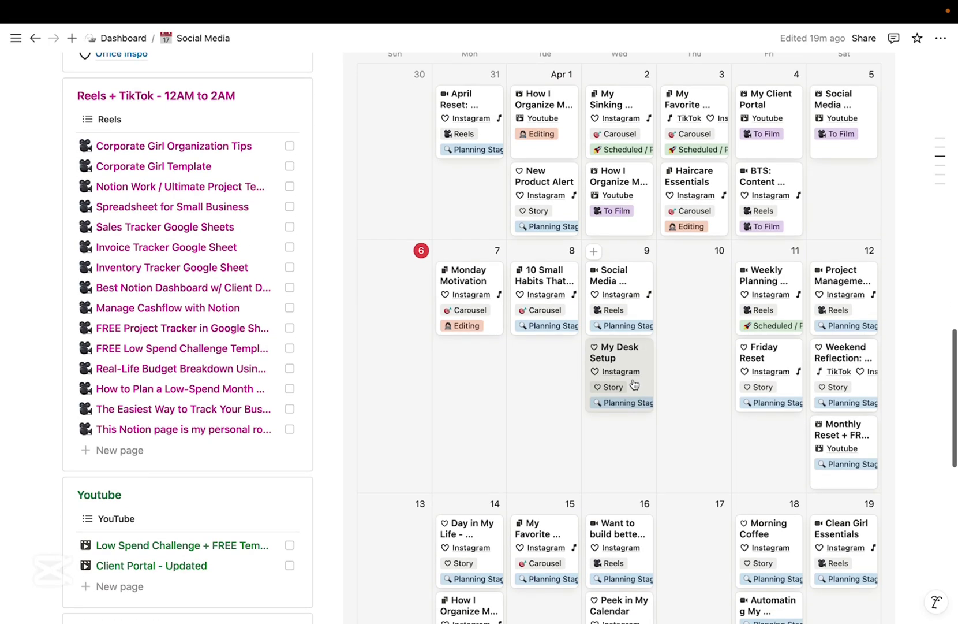
scroll(634, 385, down, 1)
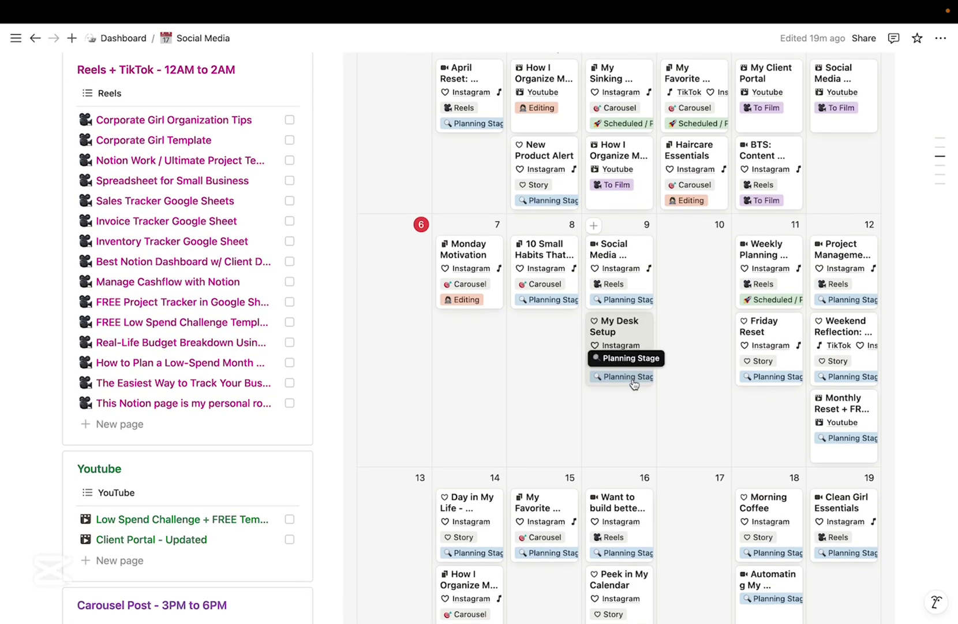
scroll(634, 386, down, 1)
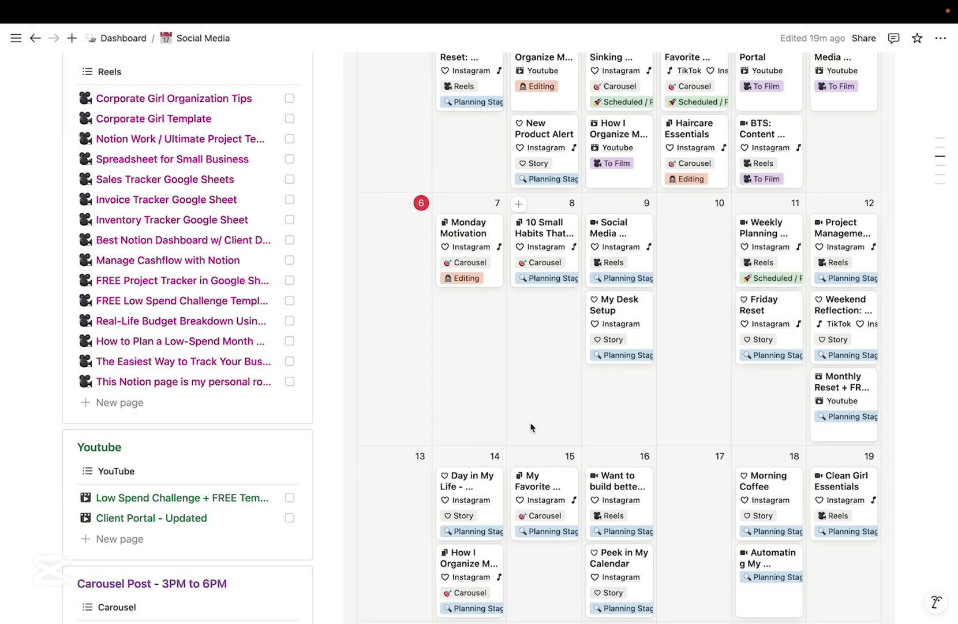
scroll(523, 425, down, 4)
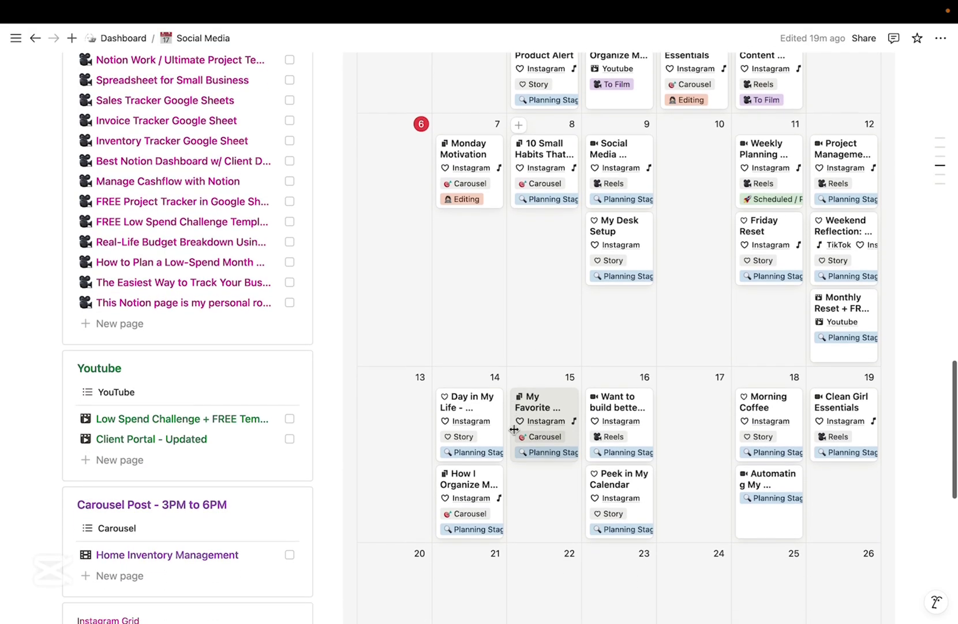
scroll(514, 429, down, 1)
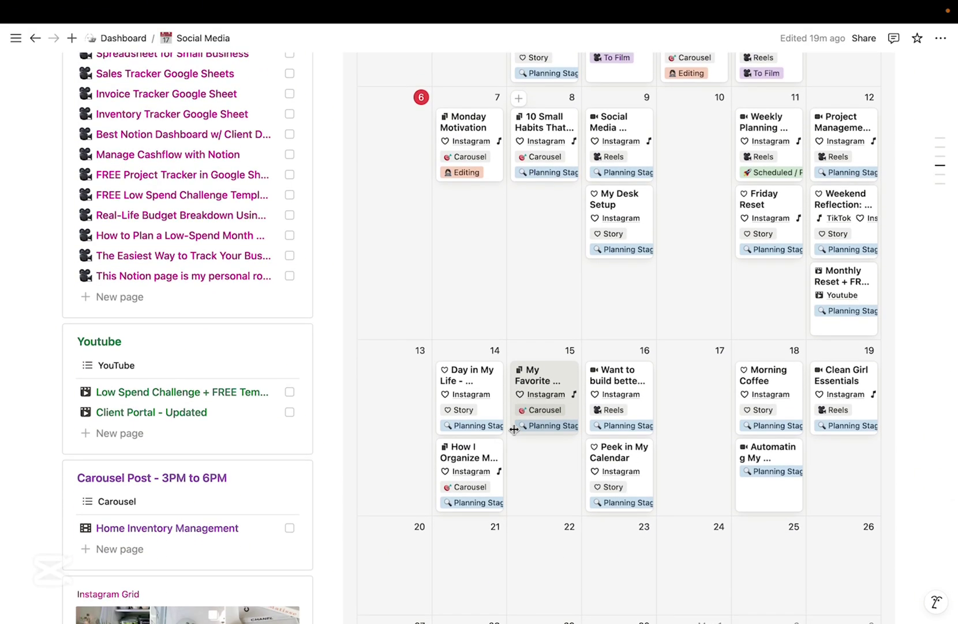
scroll(513, 429, down, 1)
scroll(514, 429, up, 2)
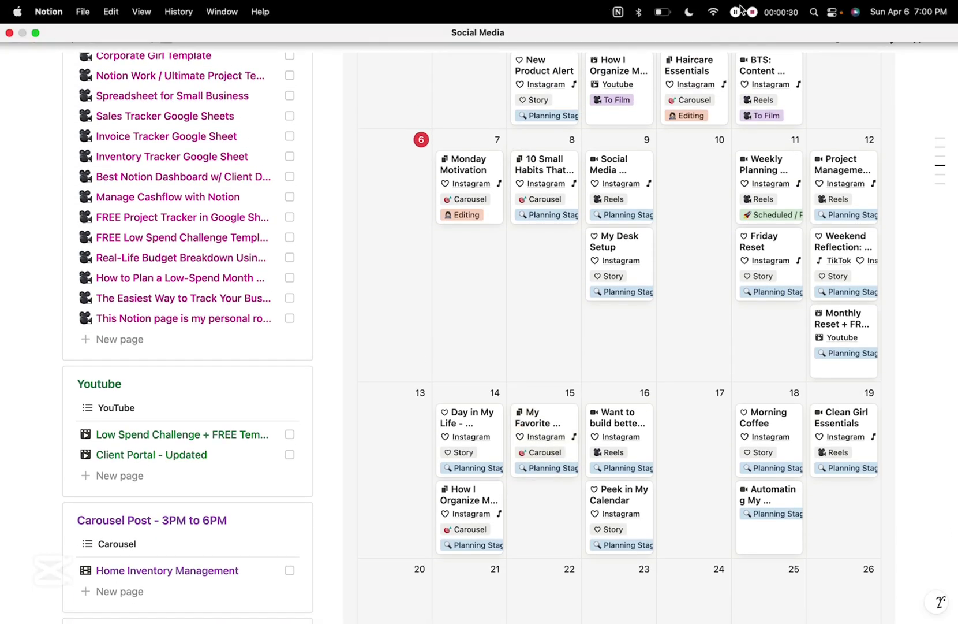
key(super+bracketleft)
scroll(637, 555, down, 1)
scroll(637, 554, down, 1)
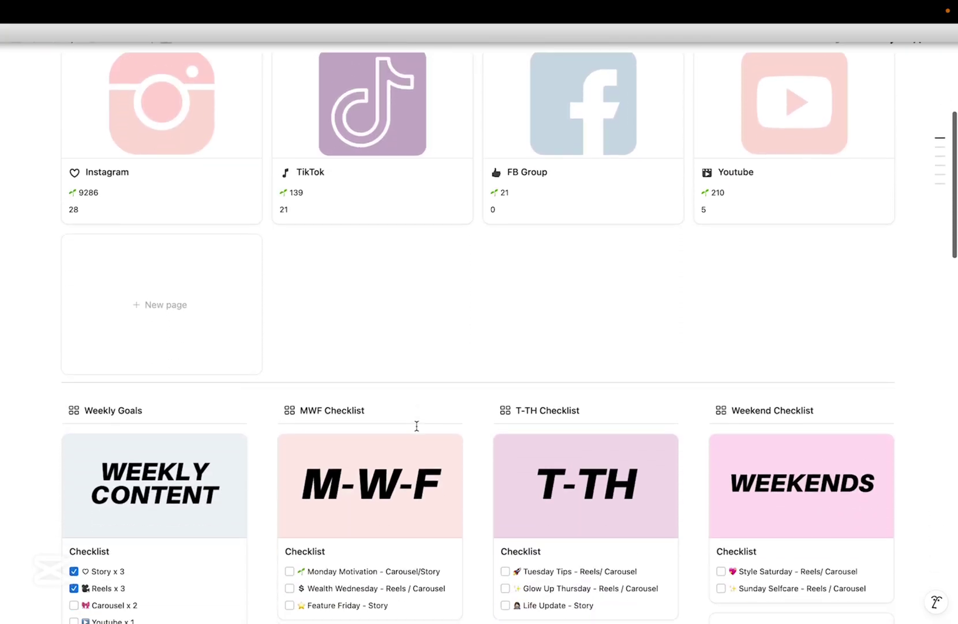
scroll(418, 431, down, 8)
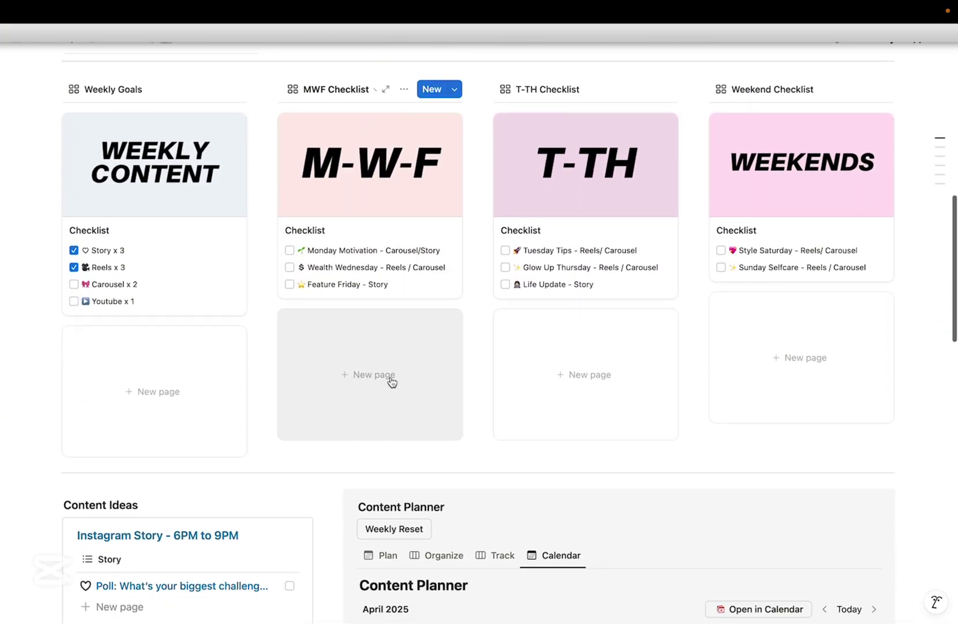
scroll(391, 378, down, 10)
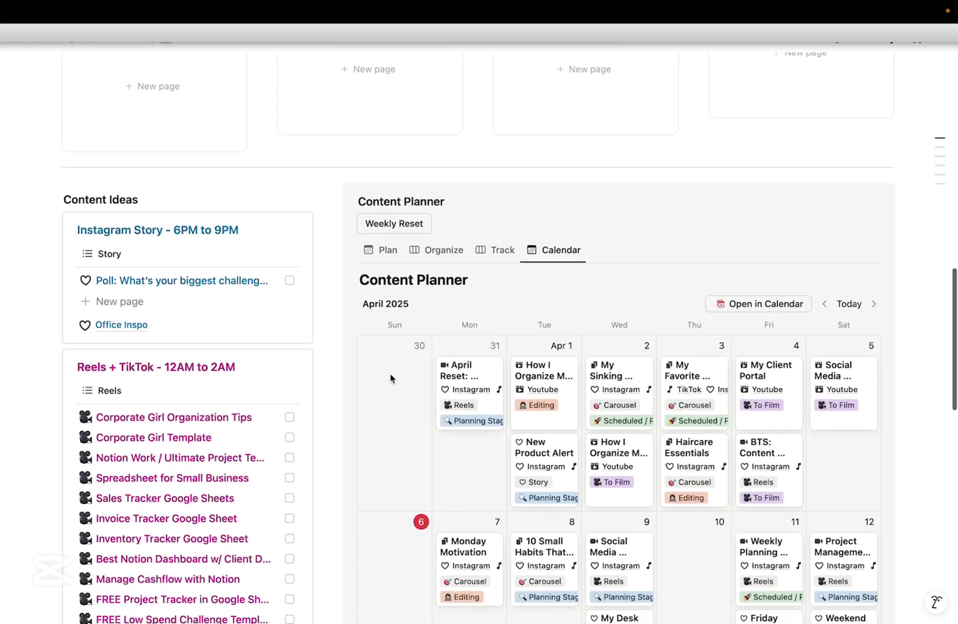
scroll(391, 378, down, 11)
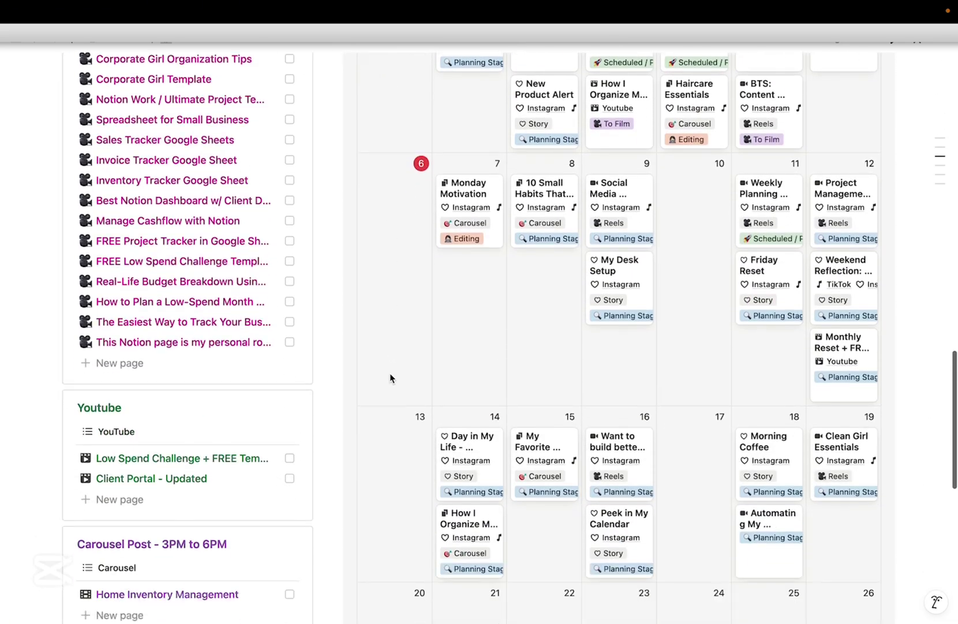
scroll(390, 378, down, 6)
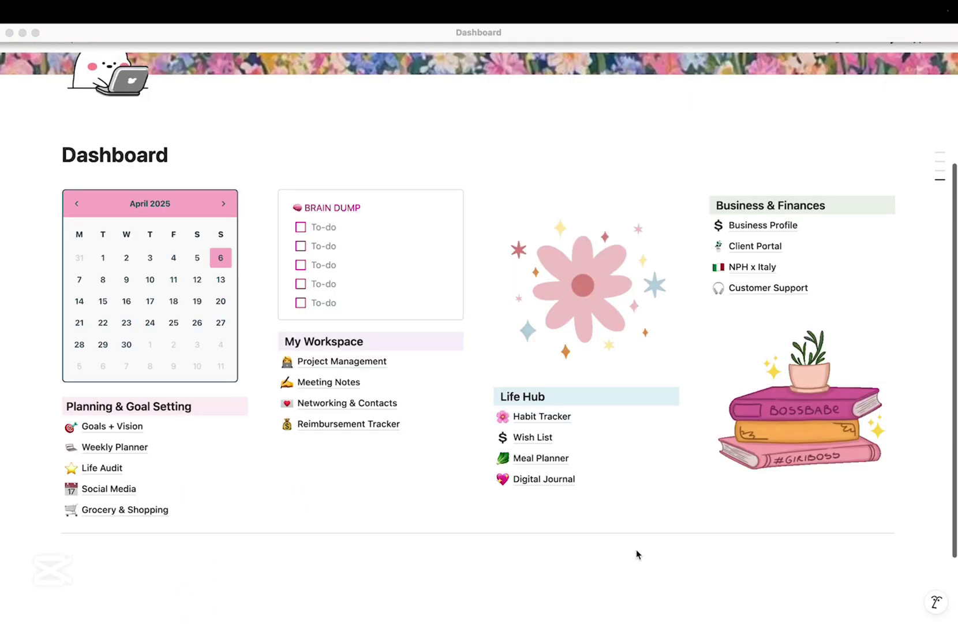
scroll(638, 552, down, 1)
scroll(637, 553, down, 1)
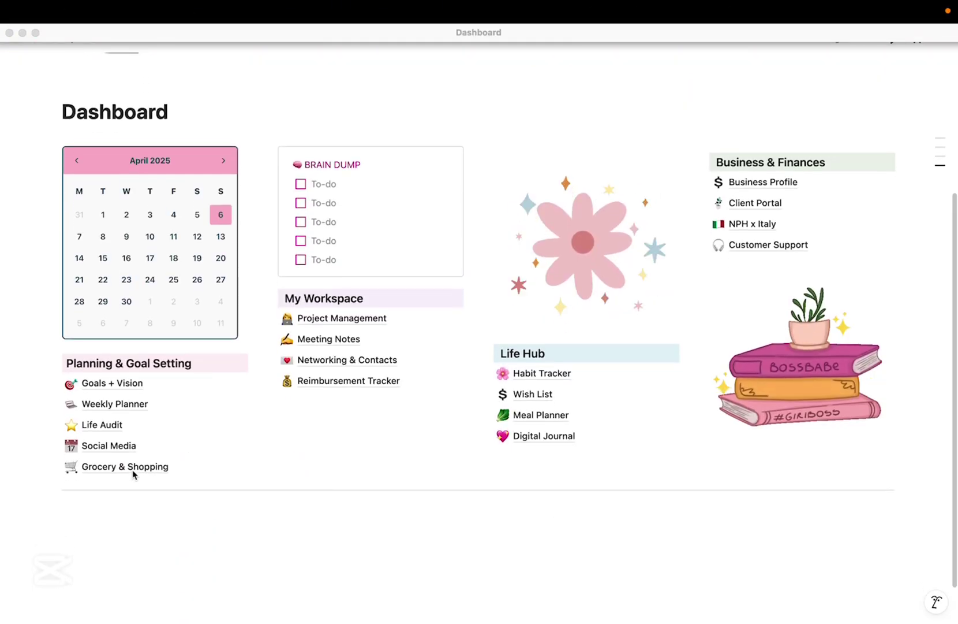
scroll(415, 428, down, 5)
scroll(416, 426, down, 7)
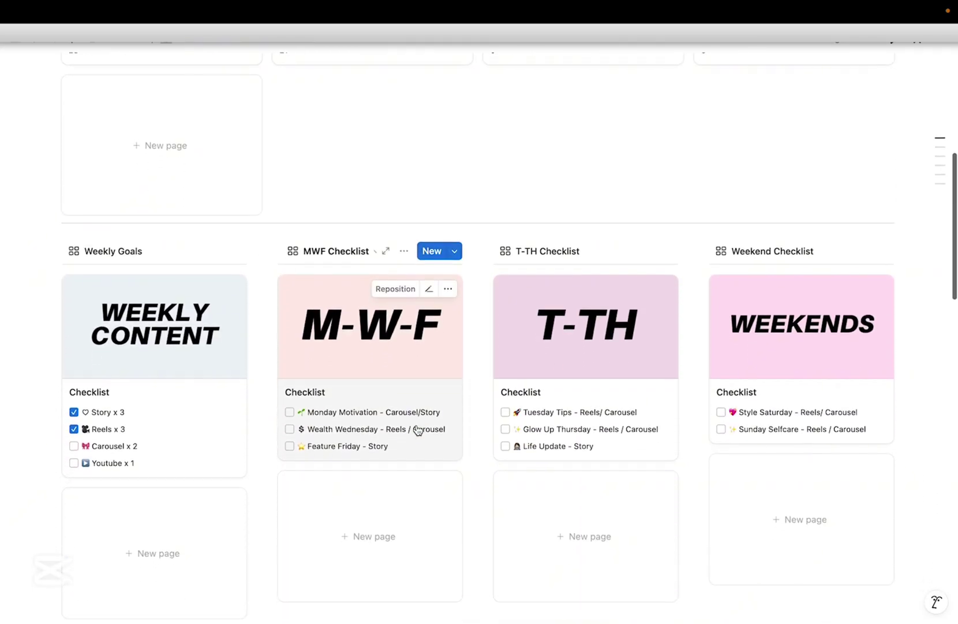